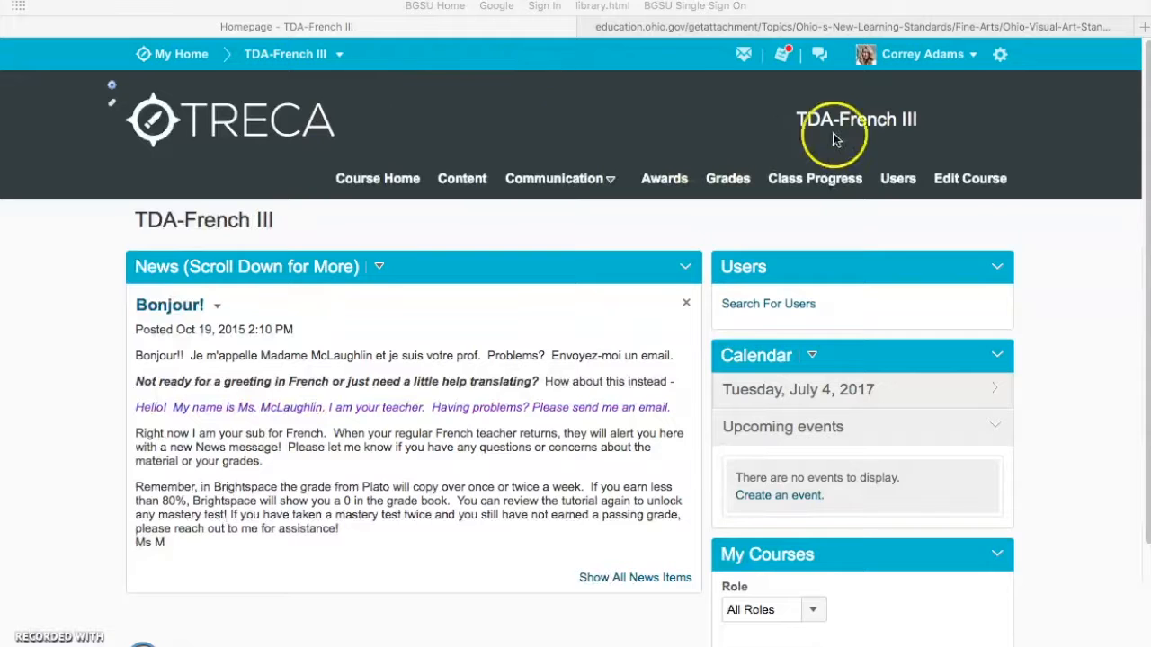
Step: Open the Competencies tool from the TDA-French III course administration
click(948, 179)
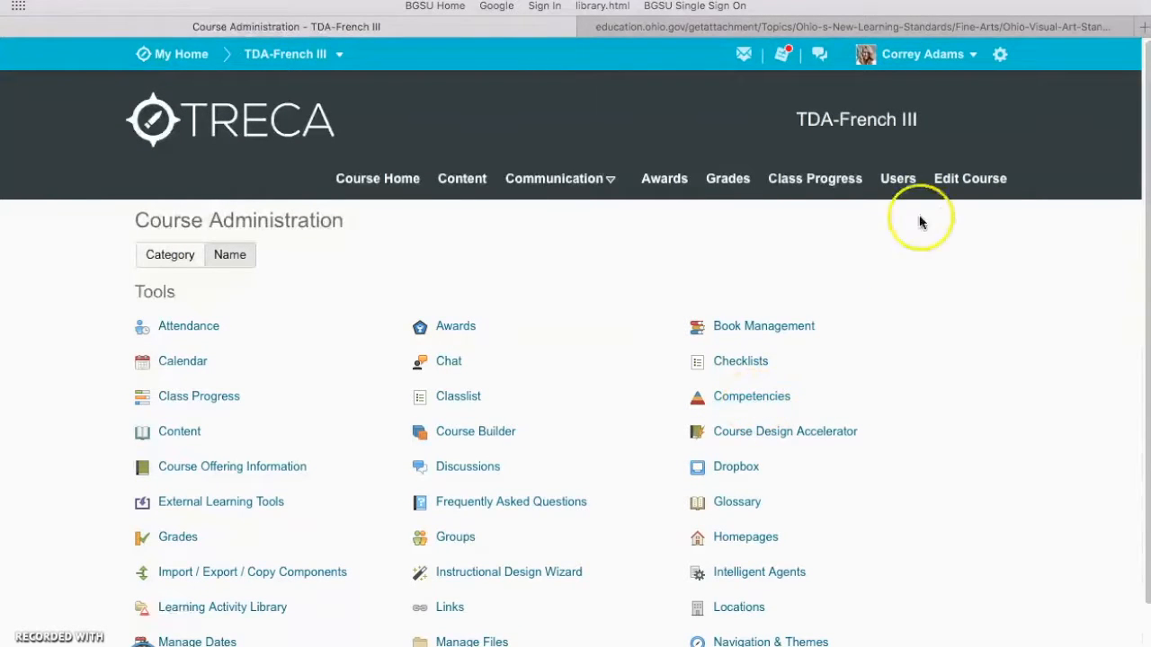
click(751, 399)
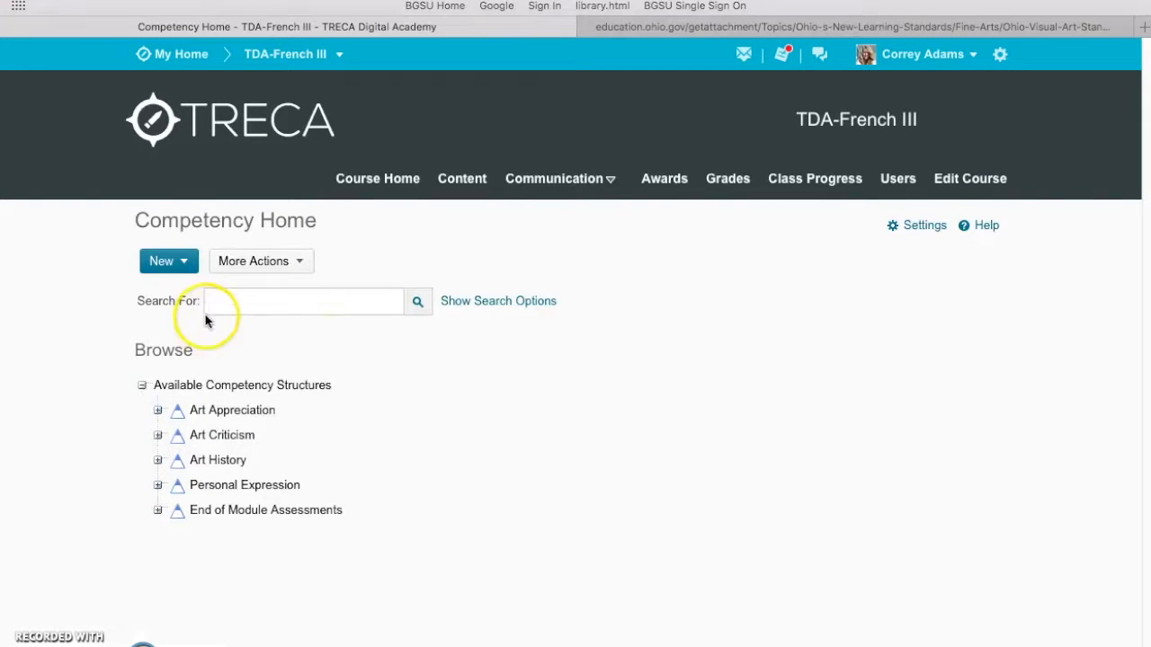
Step: Examine the learning objectives nested under the Art Appreciation and Art Criticism competencies
click(158, 411)
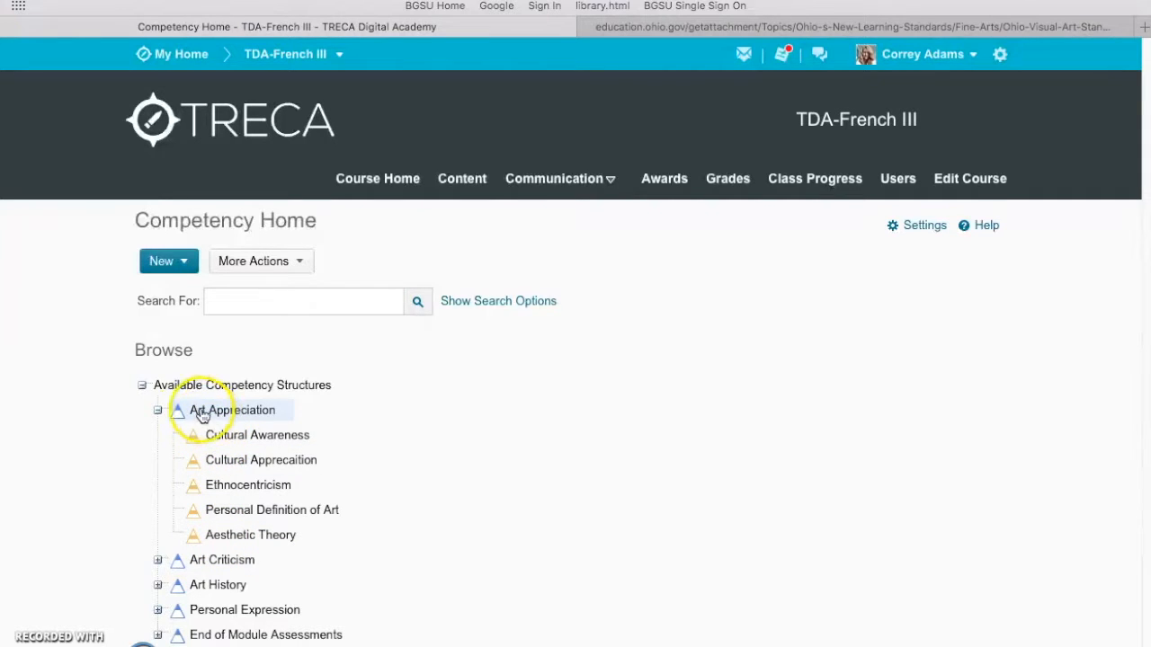
click(159, 413)
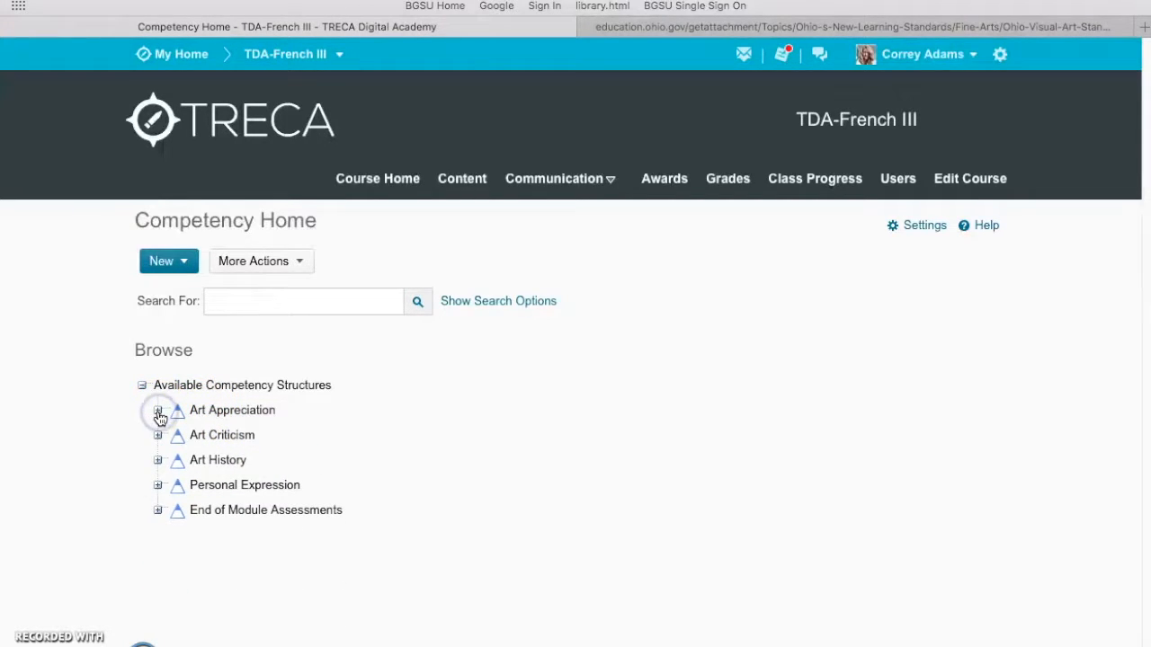
click(158, 437)
click(157, 437)
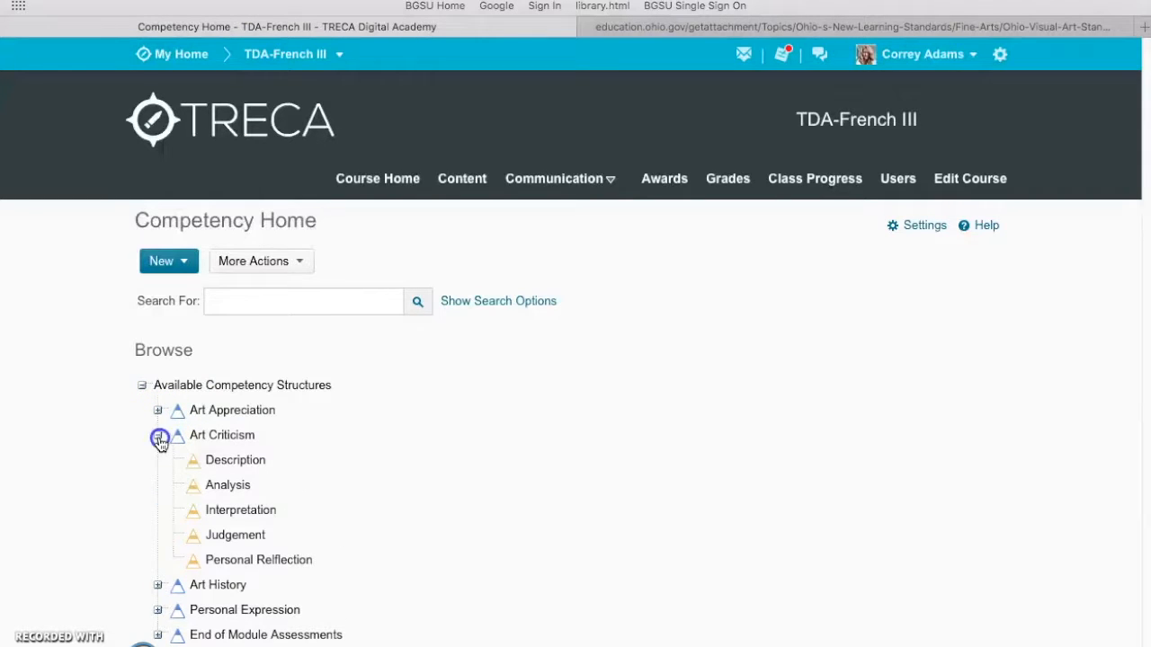
Step: Examine the Art History competency down to the Aboriginal Art objectives under Ethnographic Arts, and collapse the structure again
click(160, 462)
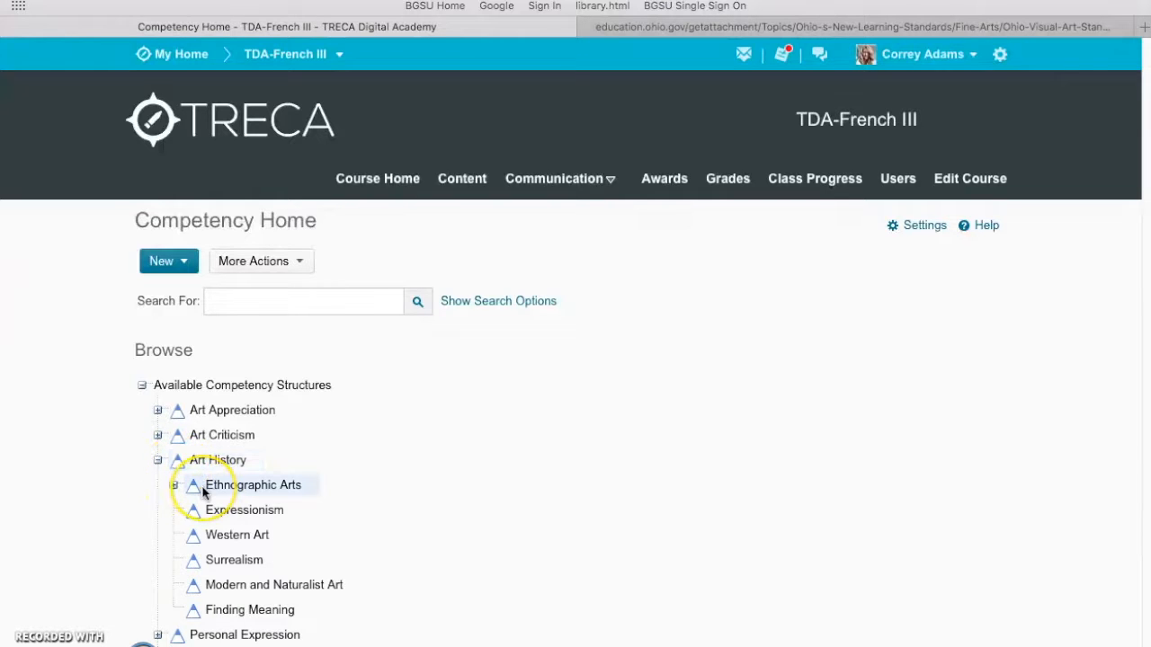
click(194, 470)
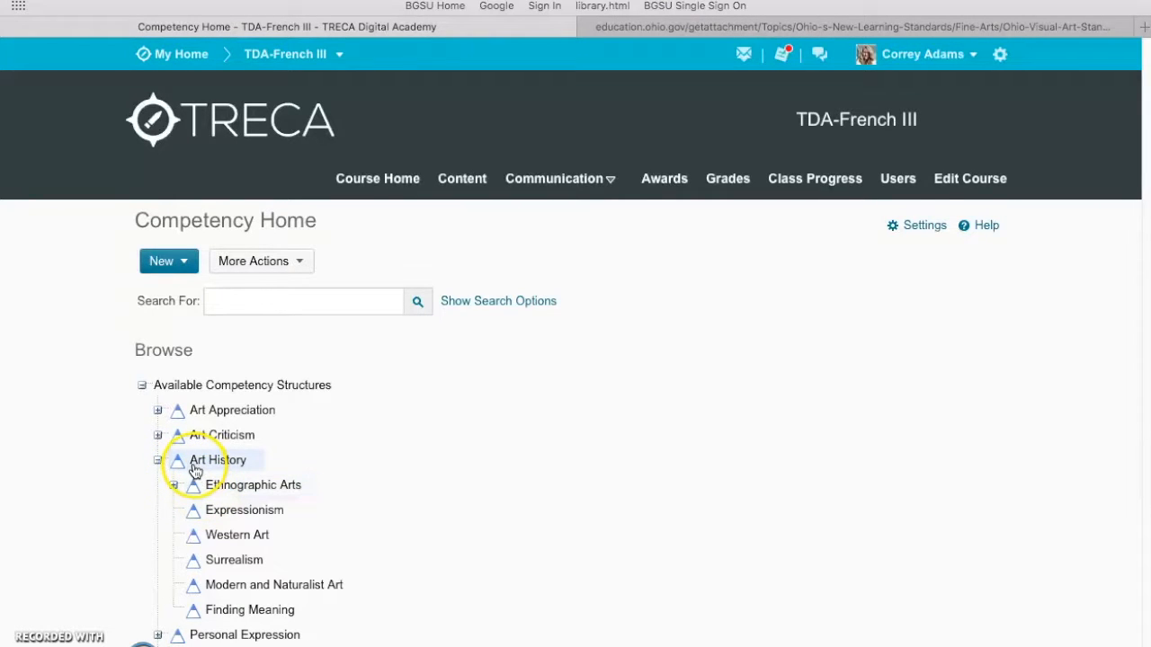
click(173, 484)
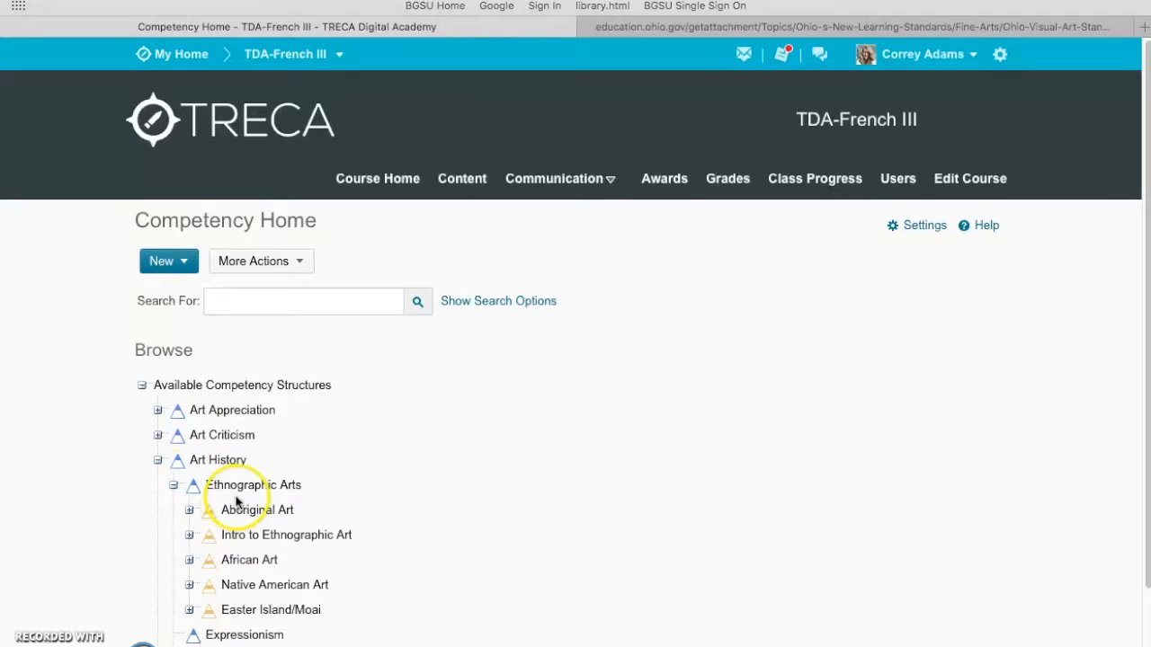
scroll(247, 498, down, 1)
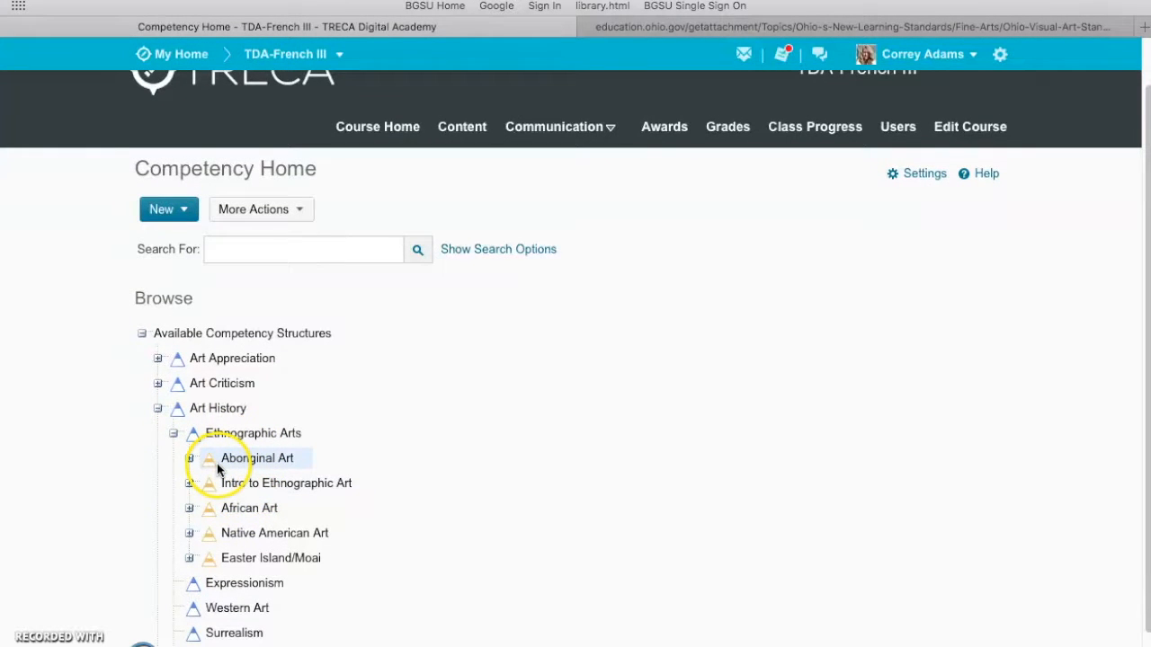
click(190, 459)
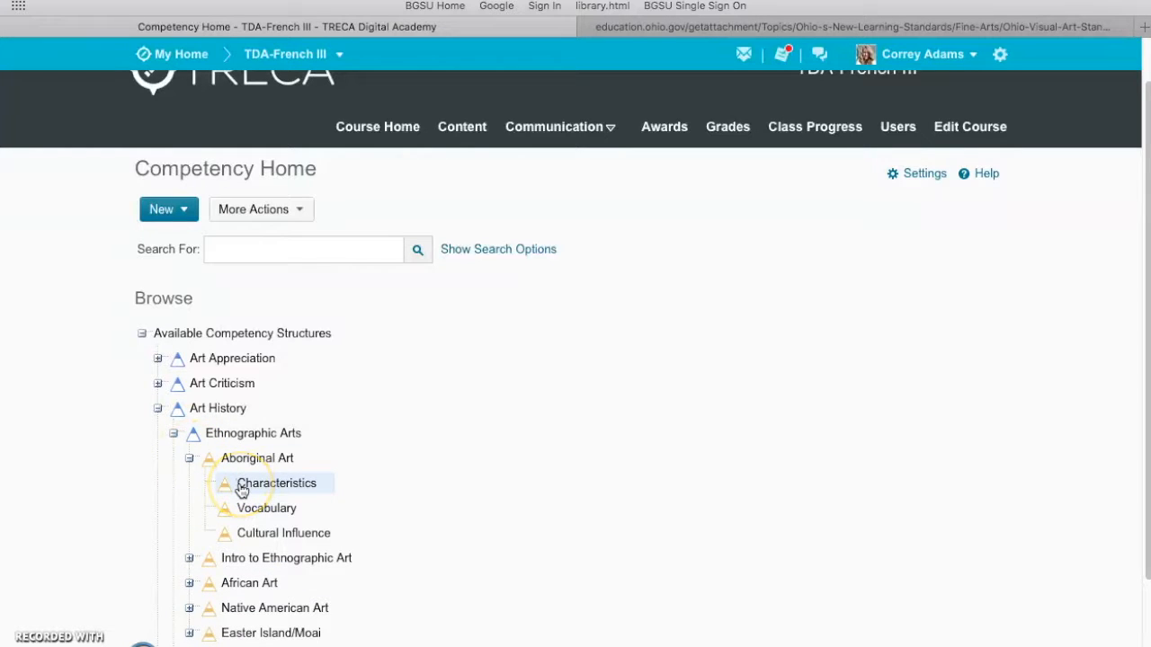
click(234, 461)
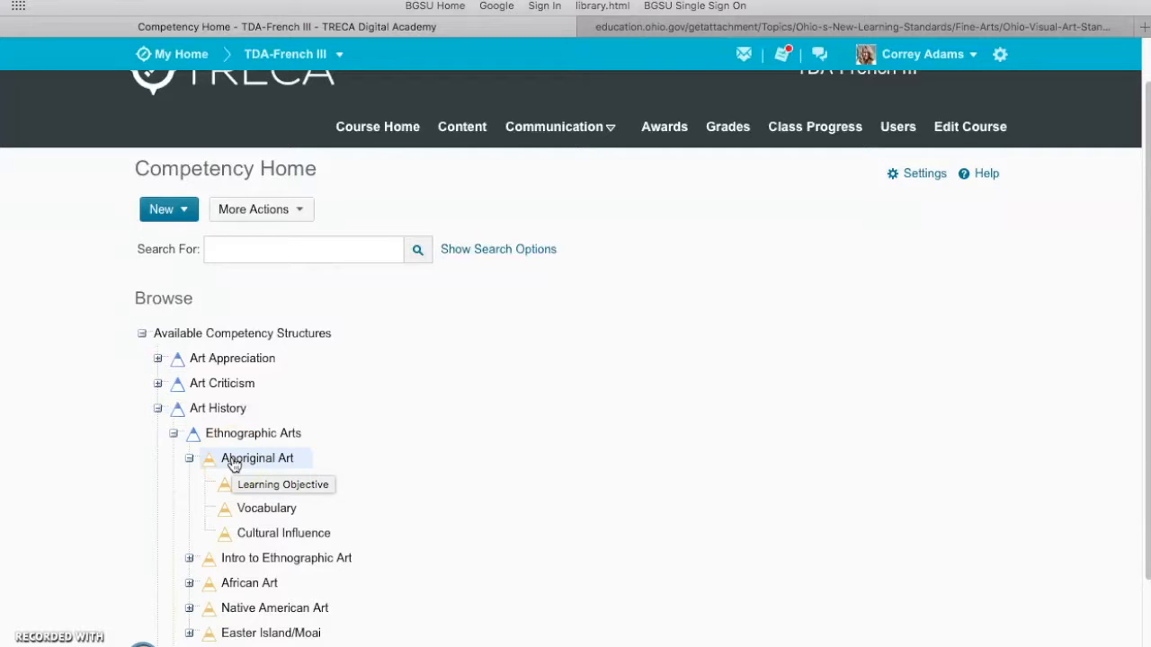
click(203, 442)
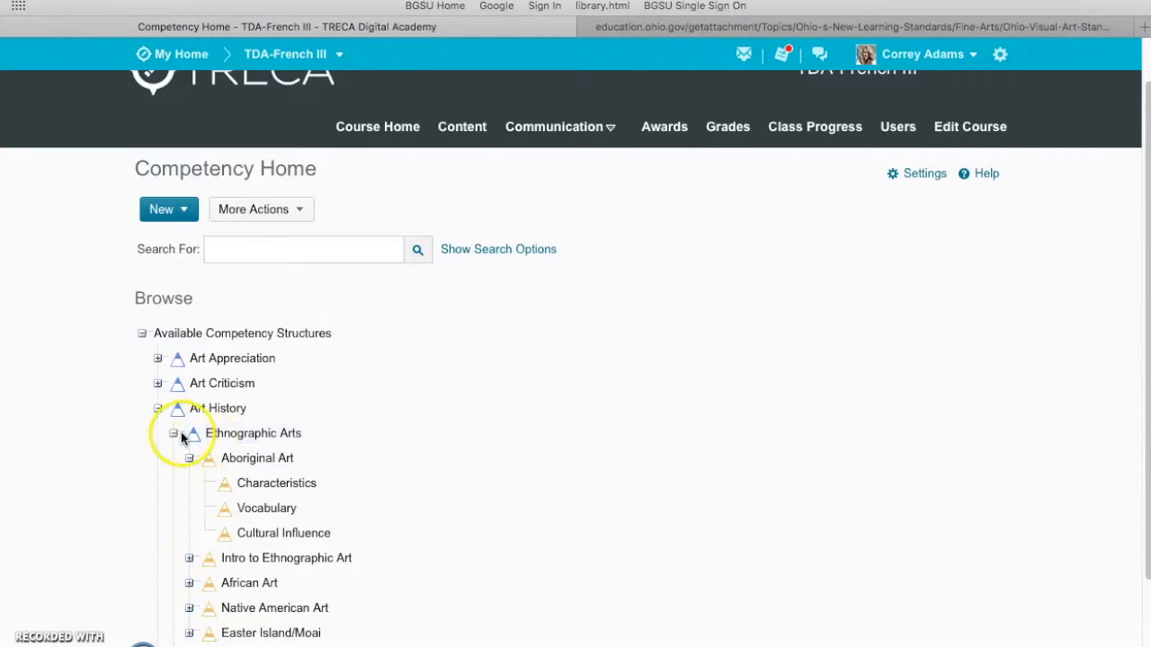
click(145, 334)
click(142, 385)
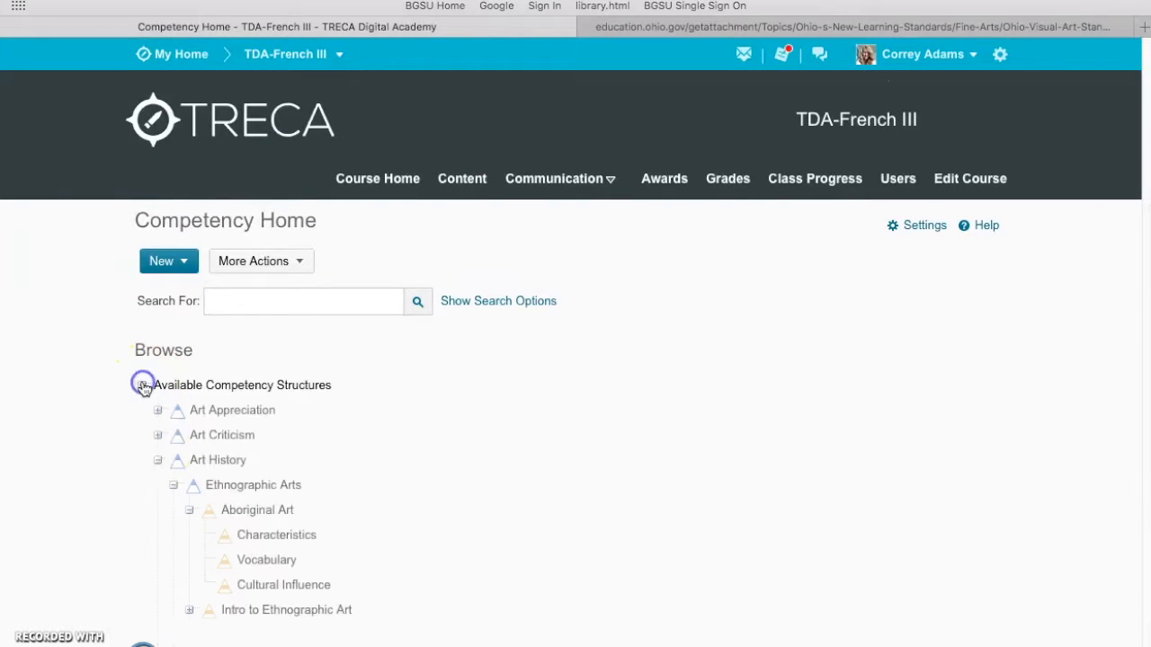
click(158, 460)
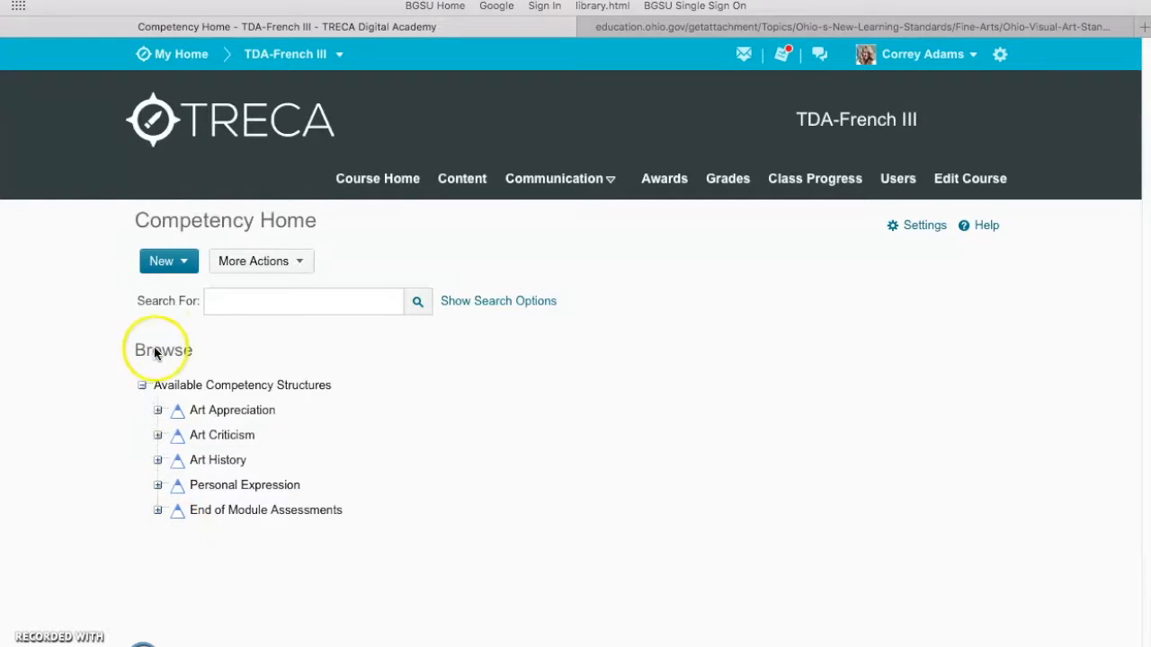
Step: Start a new competency and name it "Written Reflection"
click(176, 263)
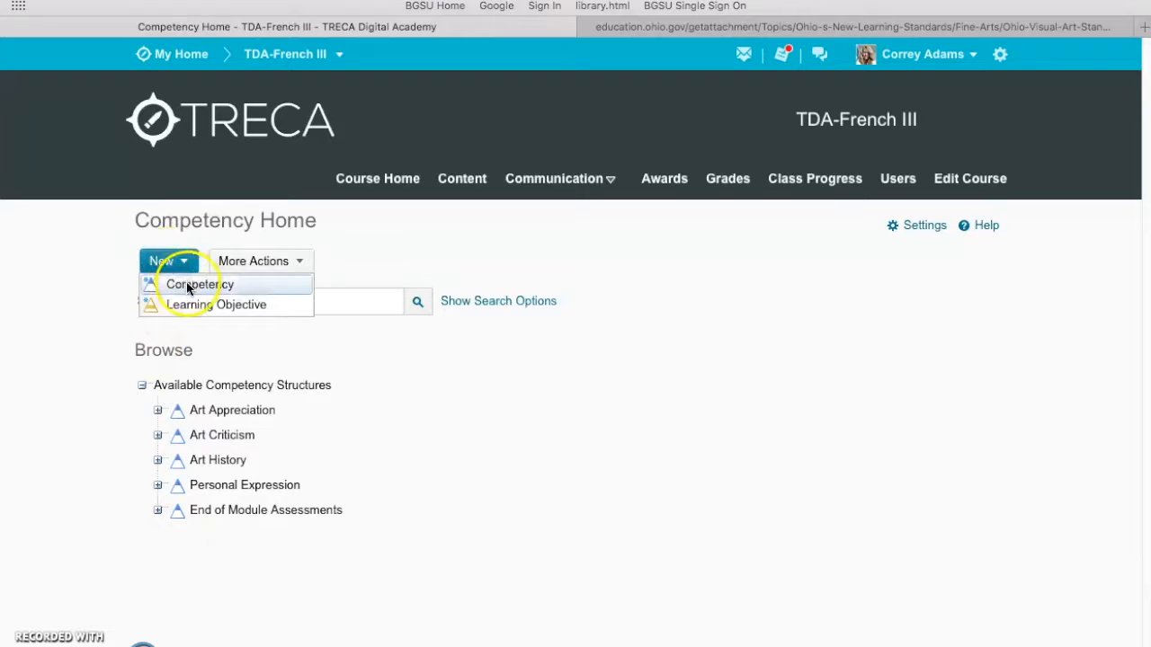
click(187, 284)
click(205, 359)
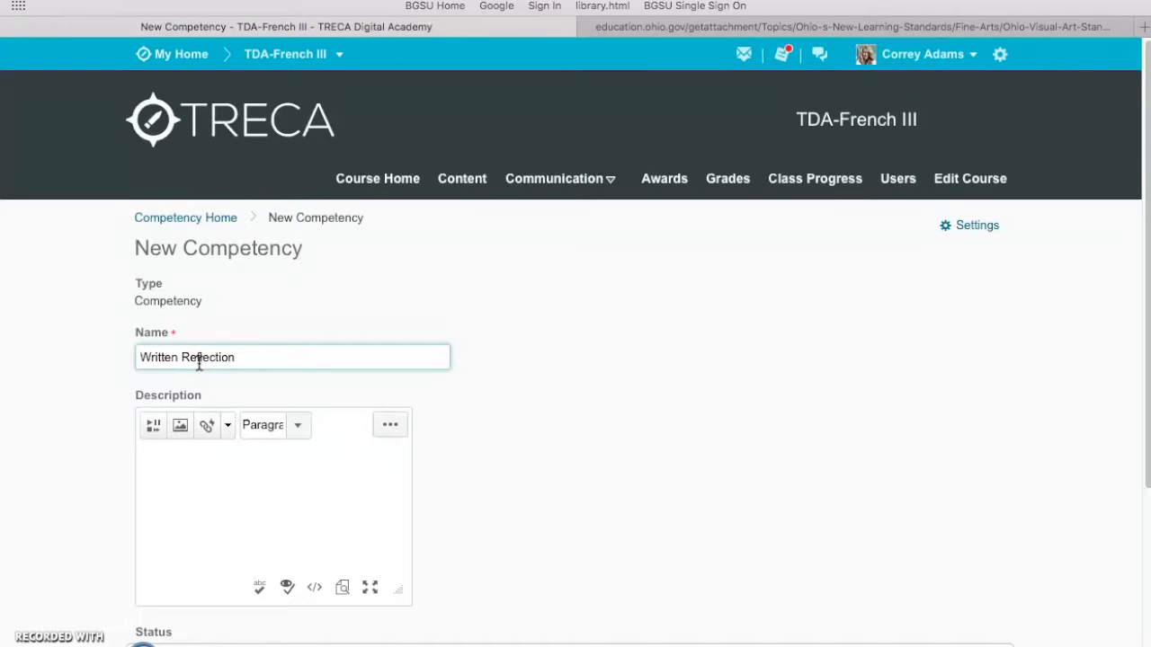
Step: Enter the description "student writes a response reflection to their studio assignment making connections to the lesson when necessary." with its spelling corrected
click(210, 476)
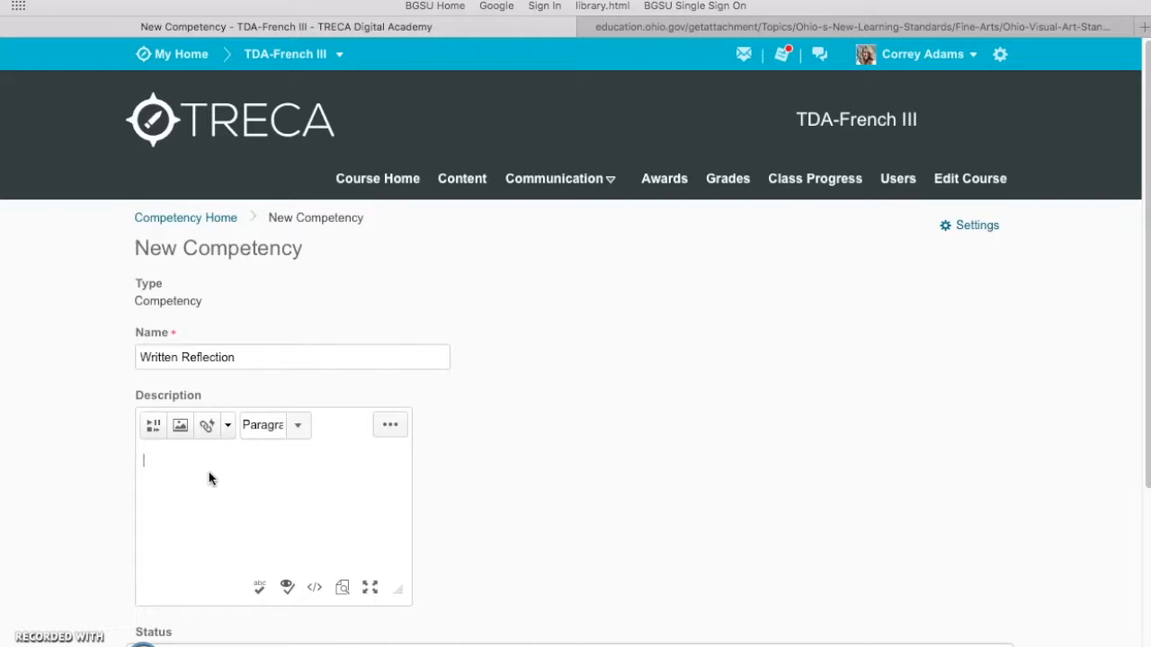
text(student writes a response reflection to their studio assignment making connections to the lesson when appro)
key(BackSpace)
key(BackSpace)
key(BackSpace)
text(ssesary.)
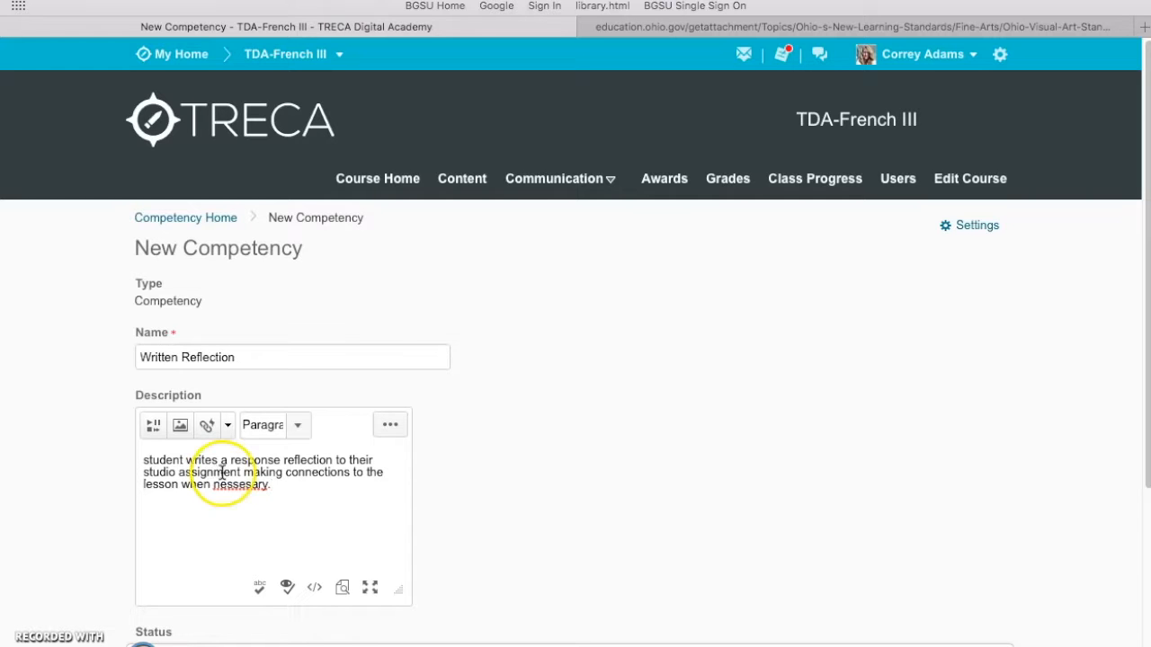
right_click(224, 486)
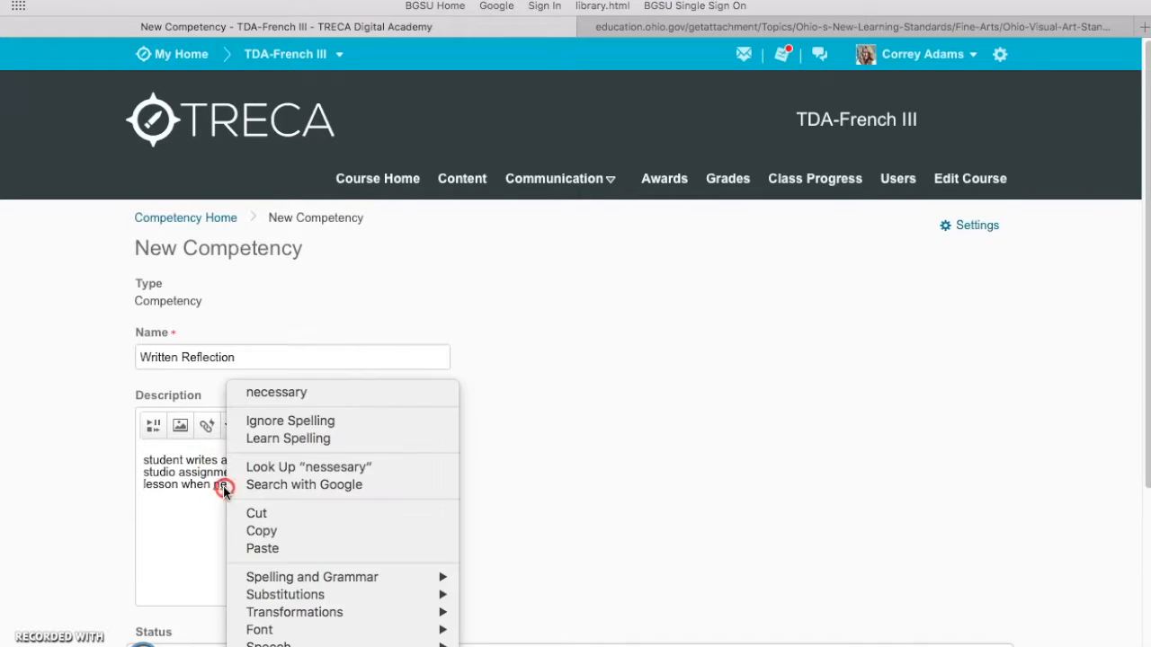
click(261, 392)
click(276, 486)
drag(276, 486, 137, 450)
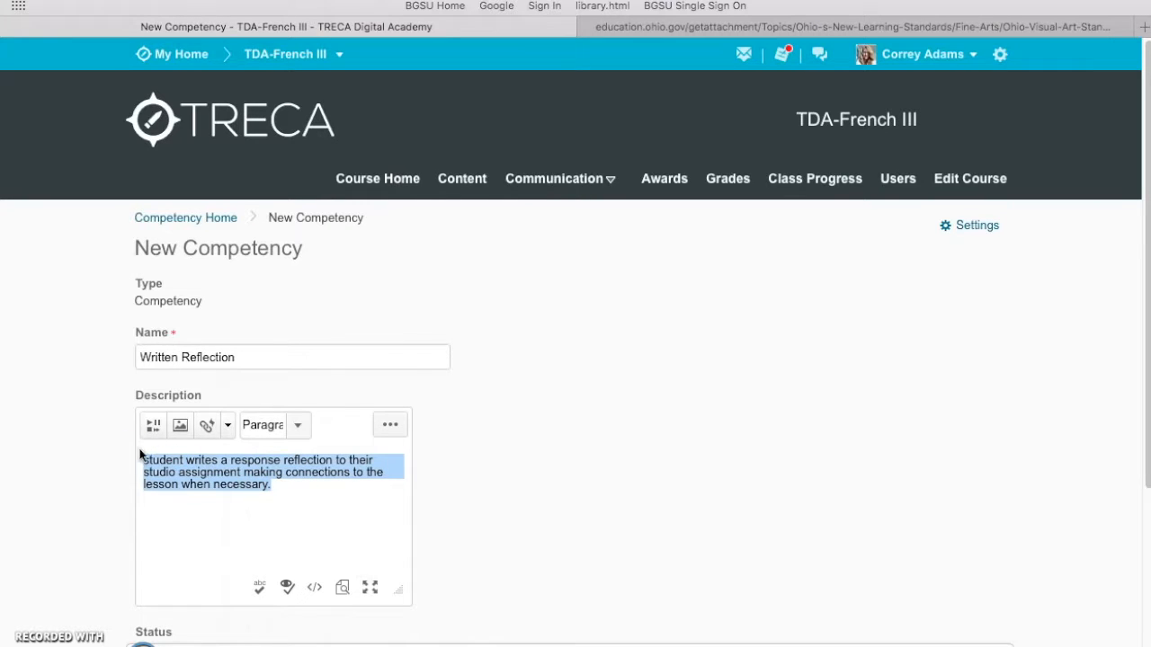
click(259, 521)
Step: Review the available status options and read the help information on competency status, leaving it as Draft
scroll(247, 534, down, 3)
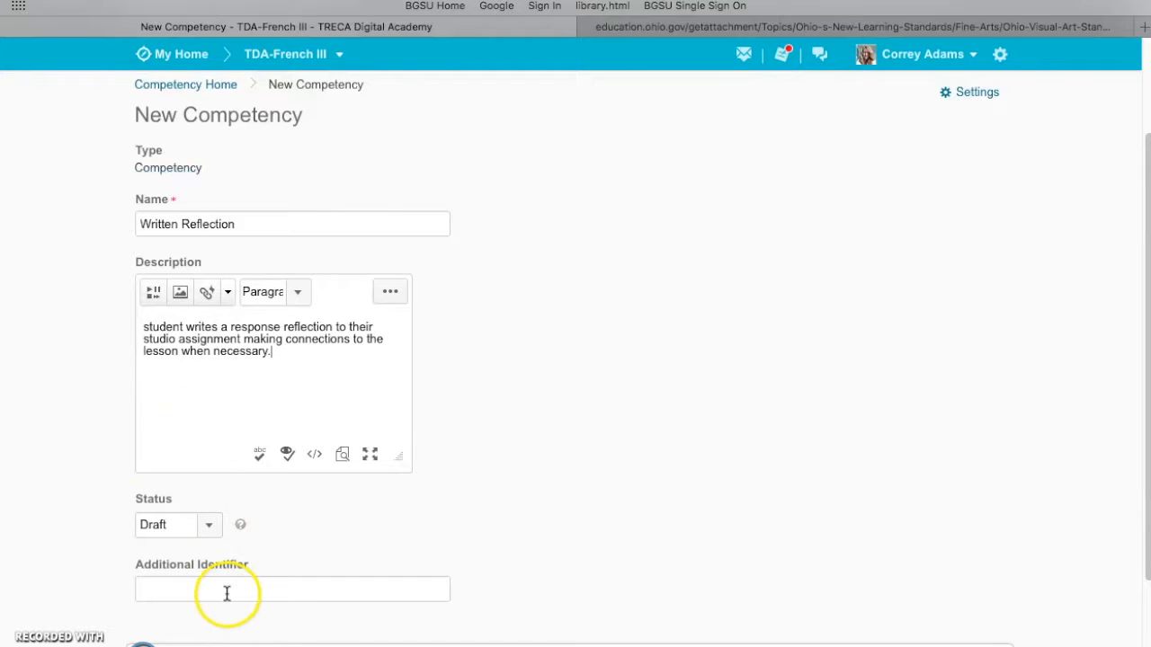
click(214, 526)
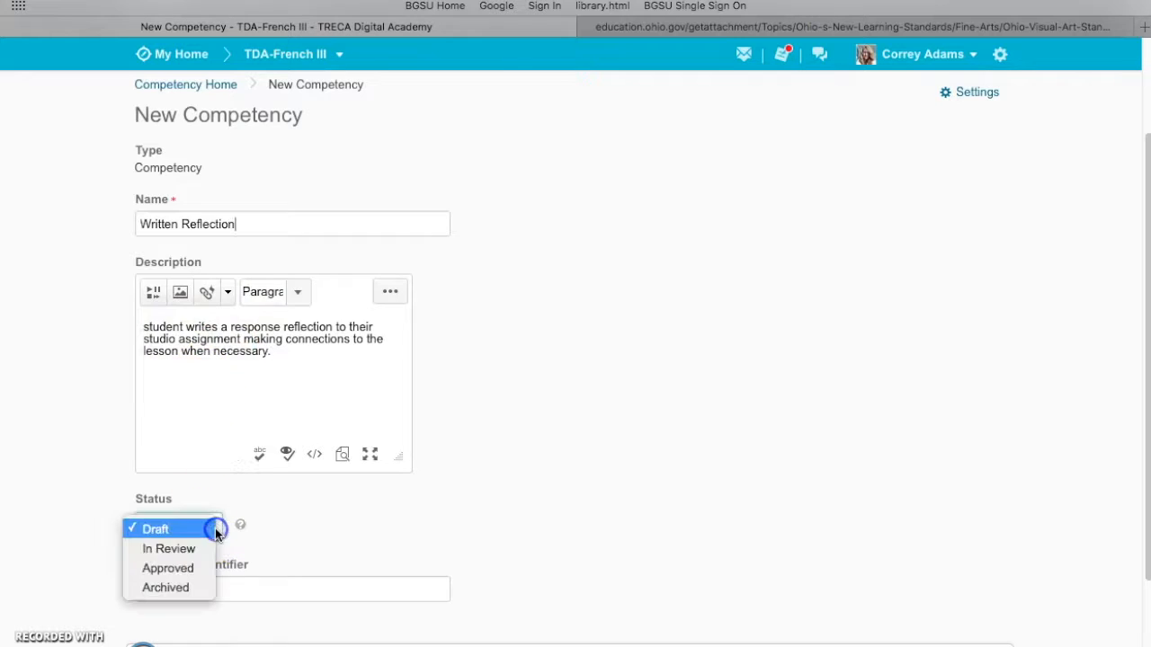
click(262, 535)
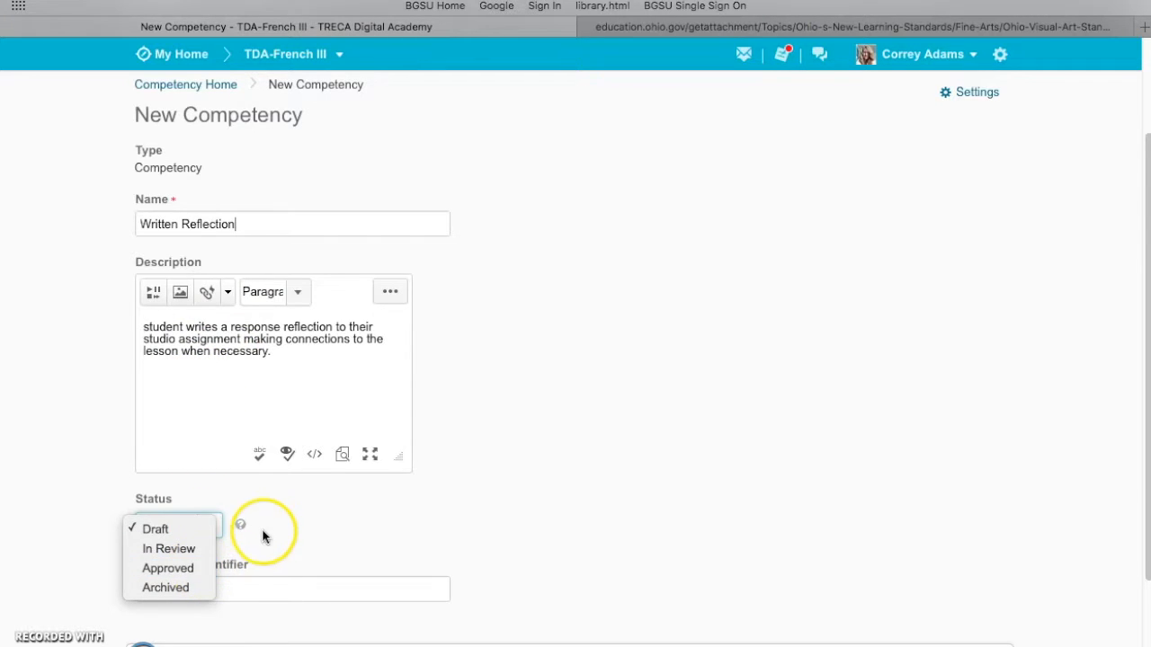
click(242, 526)
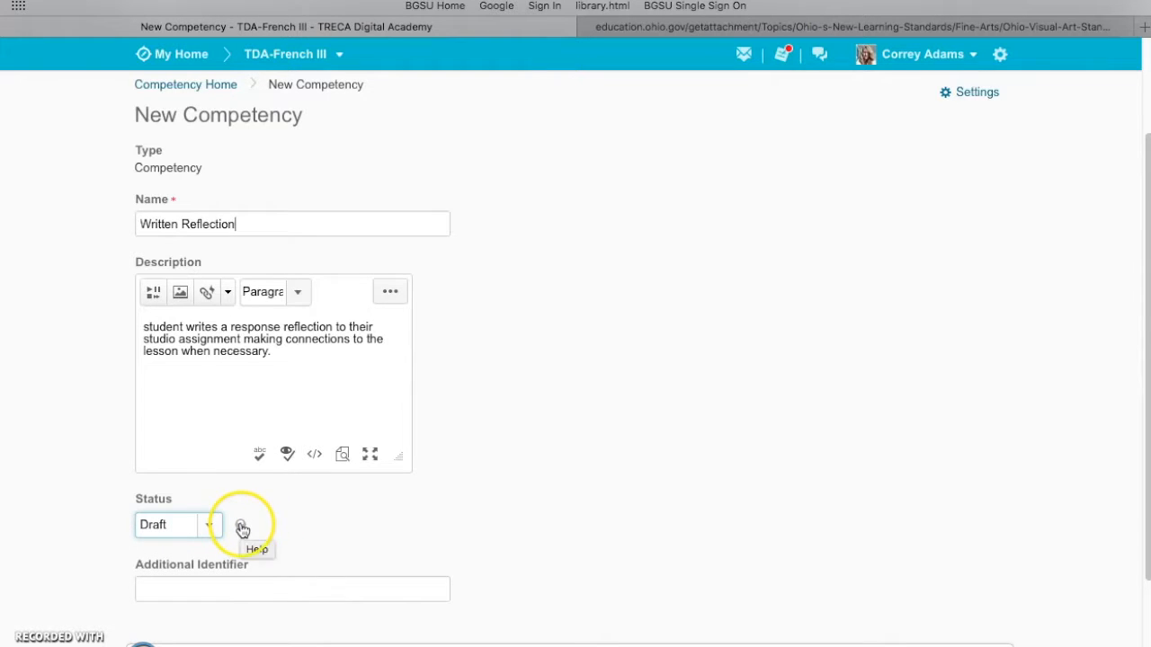
click(241, 527)
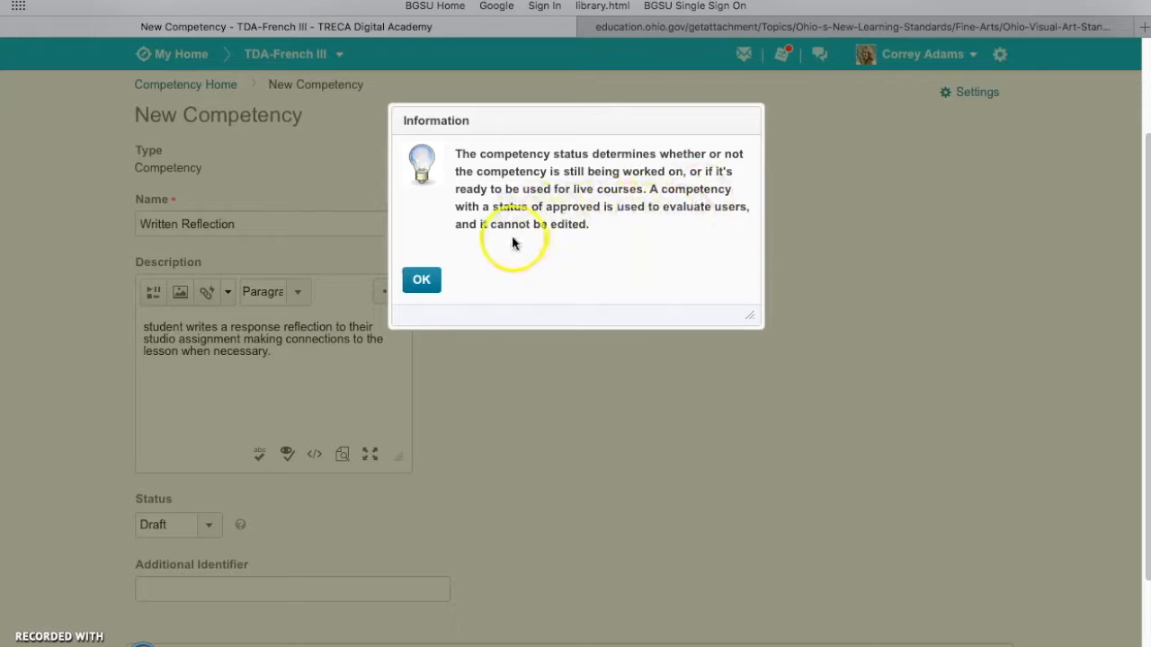
click(429, 285)
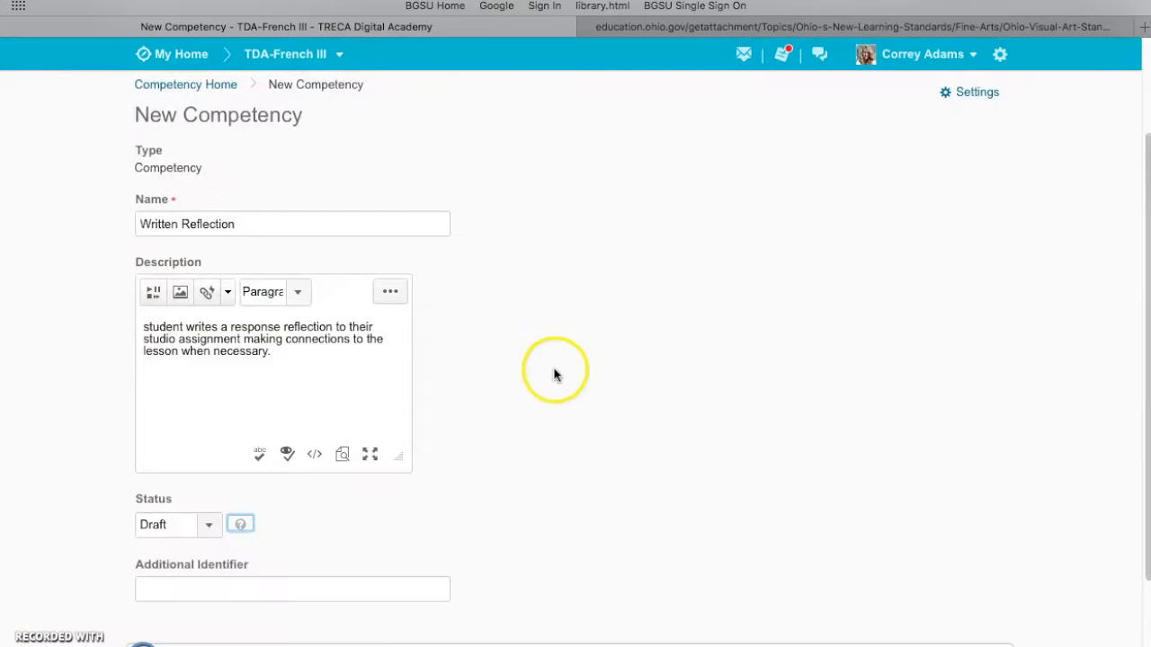
Step: Copy the Ohio standard "1RE Apply methods of art criticism when discussing selected works of art." into the competency's additional identifier
scroll(531, 378, down, 3)
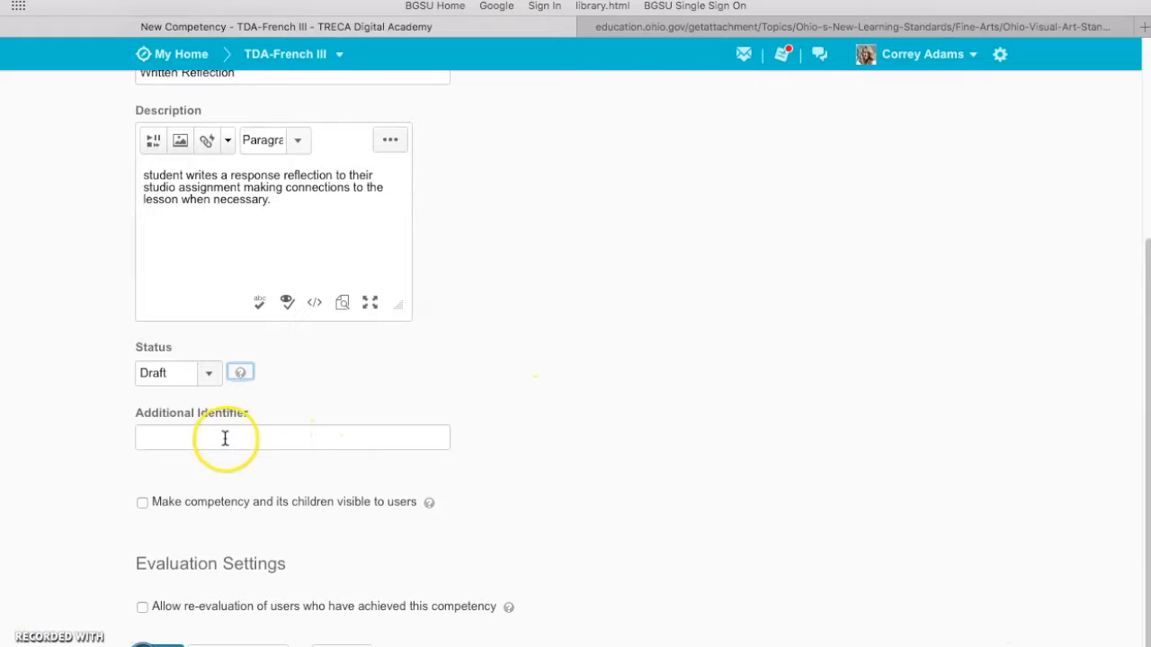
click(195, 441)
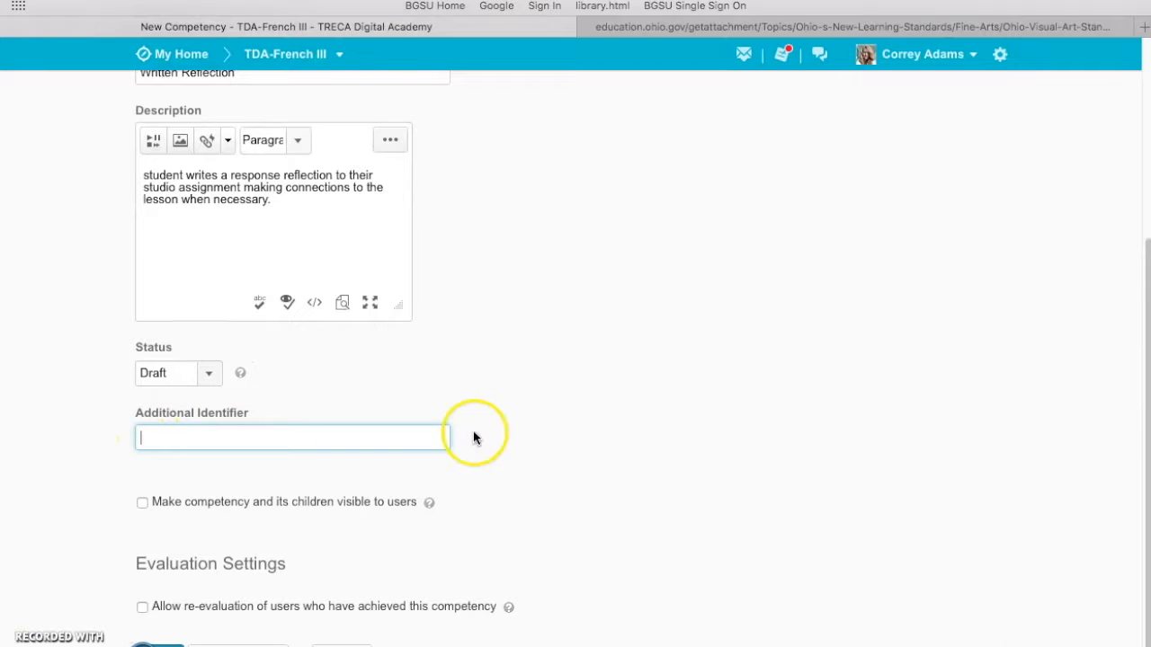
click(697, 29)
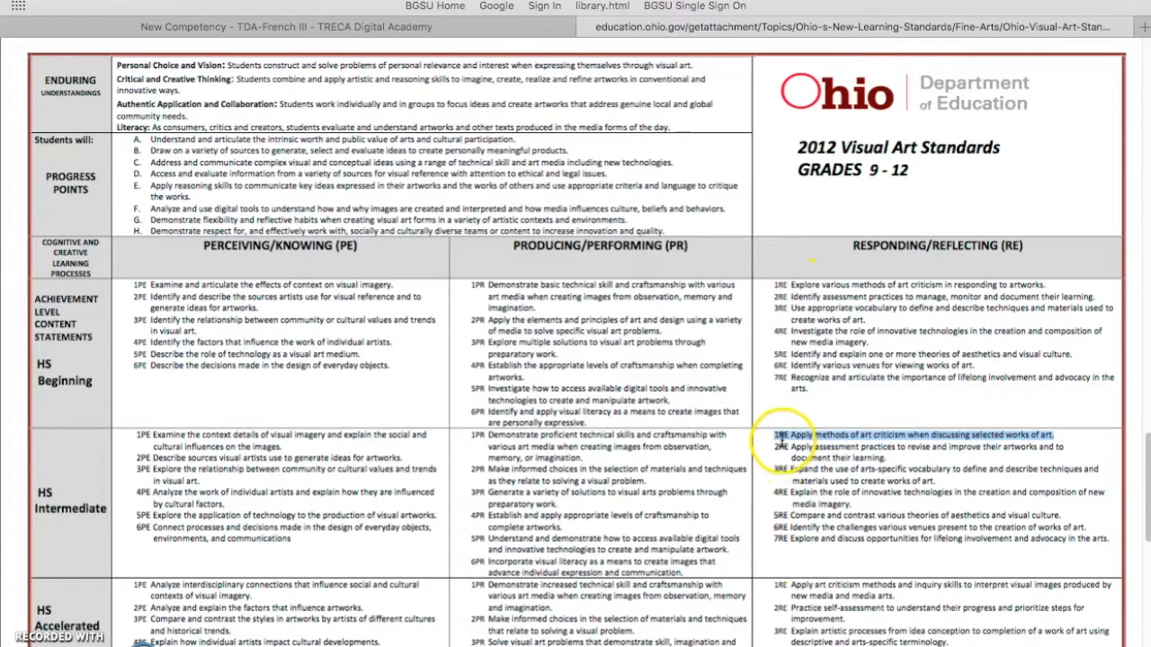
click(394, 28)
text(1RE Apply methods of art criticism when discussing selected works of art)
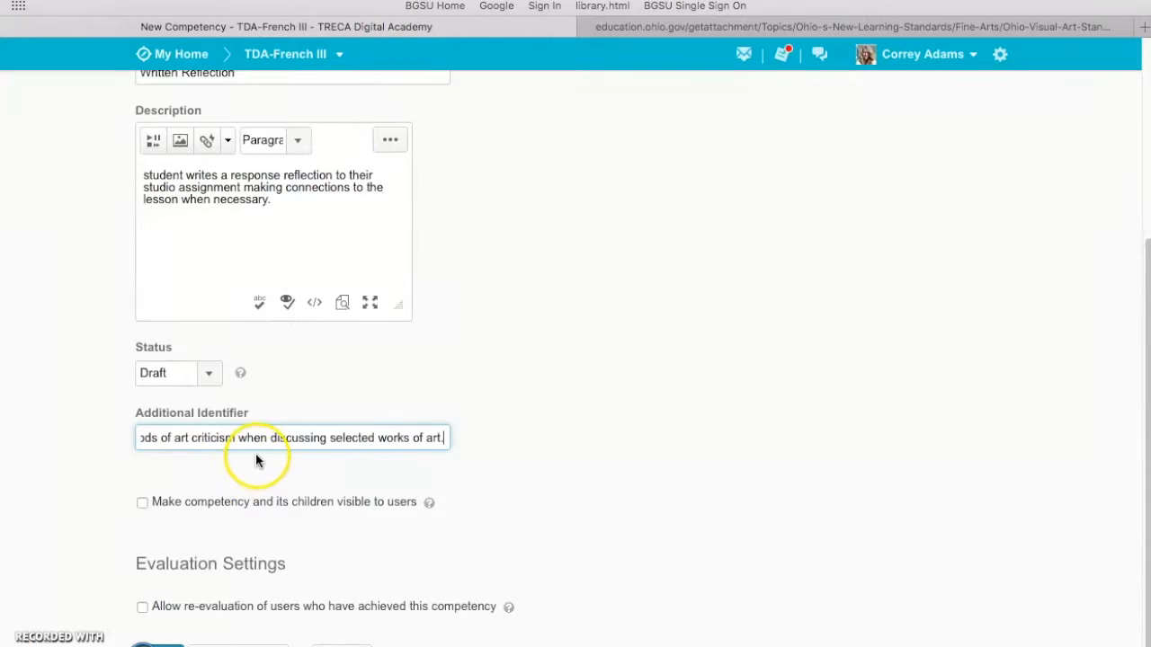
drag(288, 216, 141, 170)
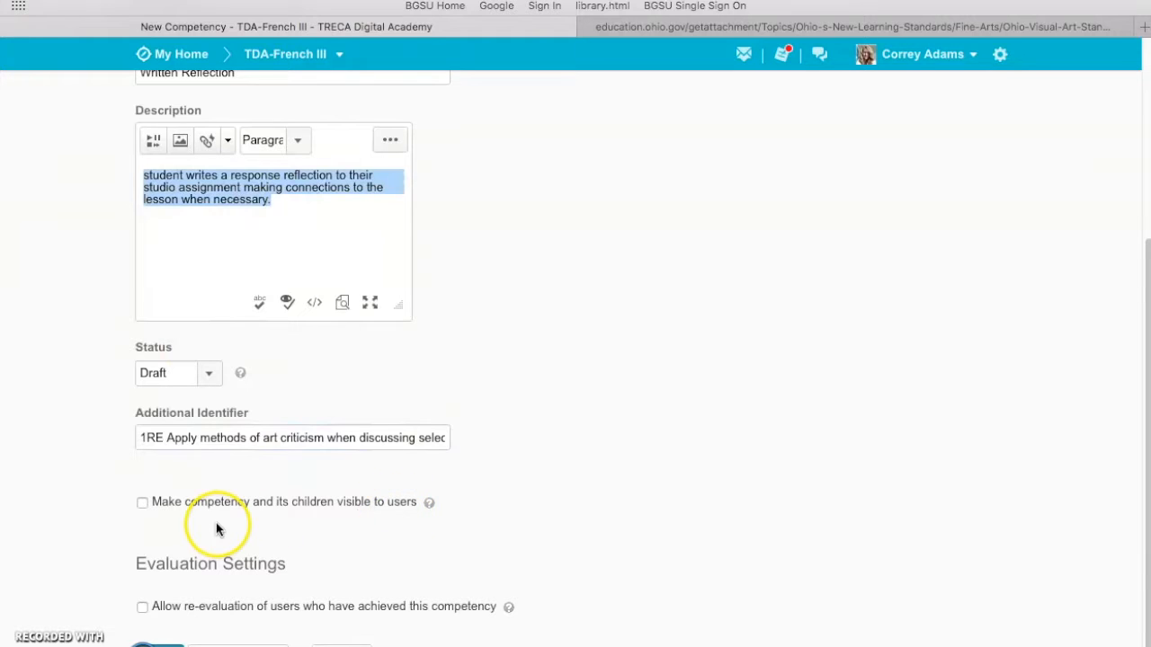
Step: Toggle the options for user visibility and re-evaluation of users, and save the Written Reflection competency
click(142, 503)
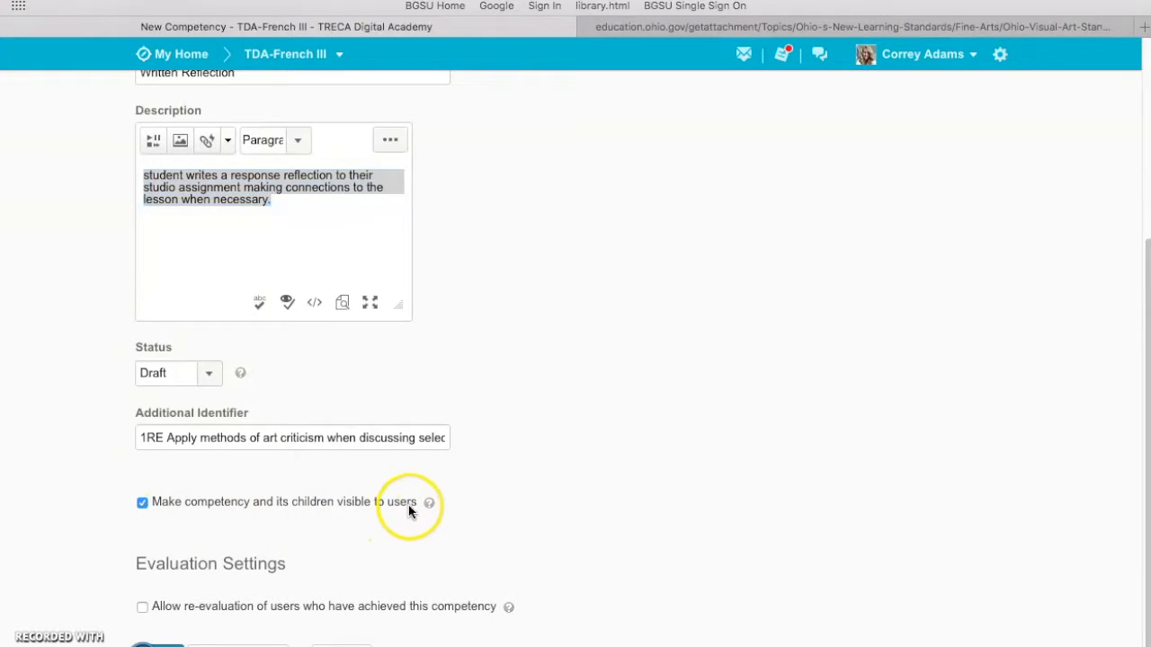
click(142, 503)
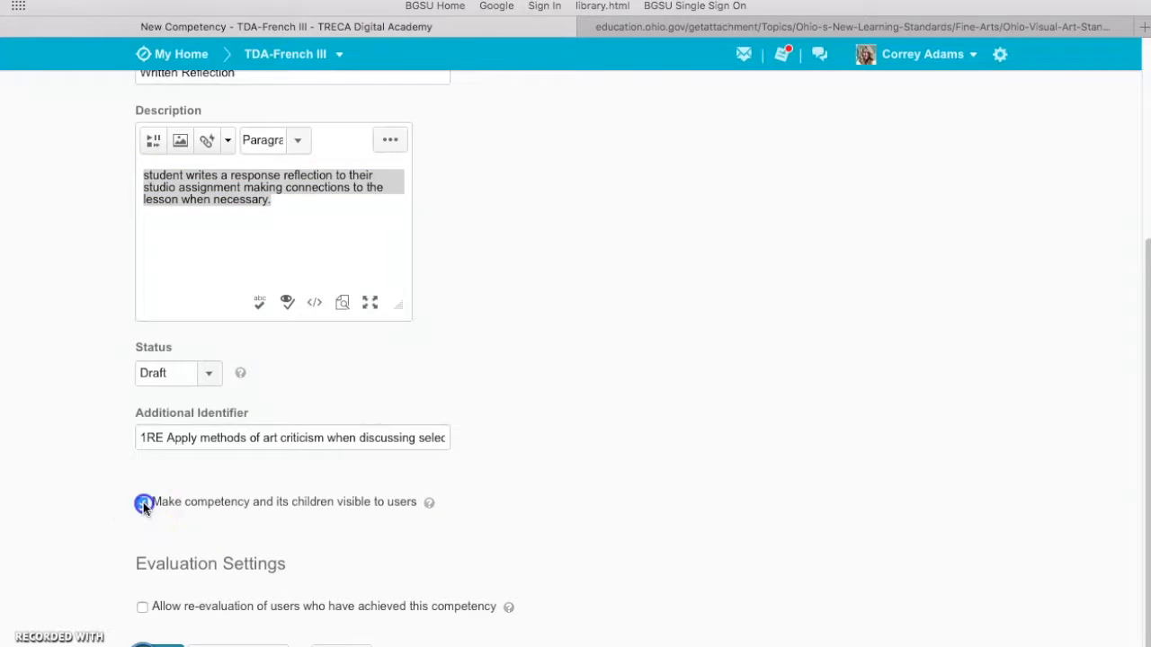
click(142, 608)
click(142, 609)
click(159, 646)
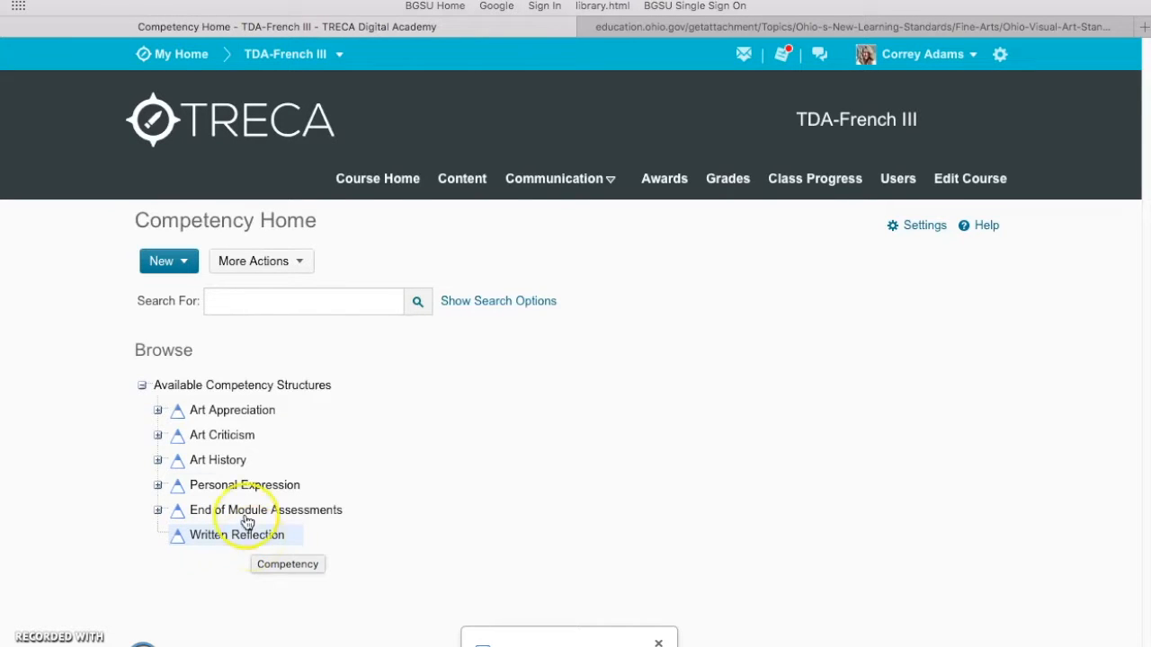
Step: Delete the Written Reflection competency from the course's competencies
click(243, 265)
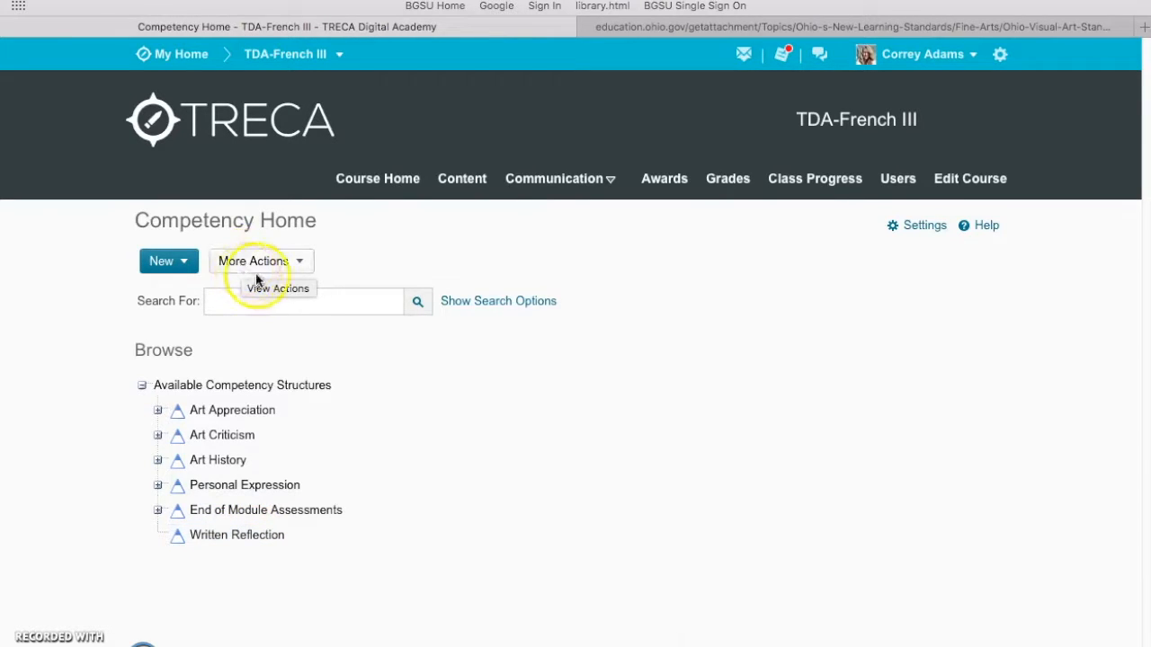
click(297, 265)
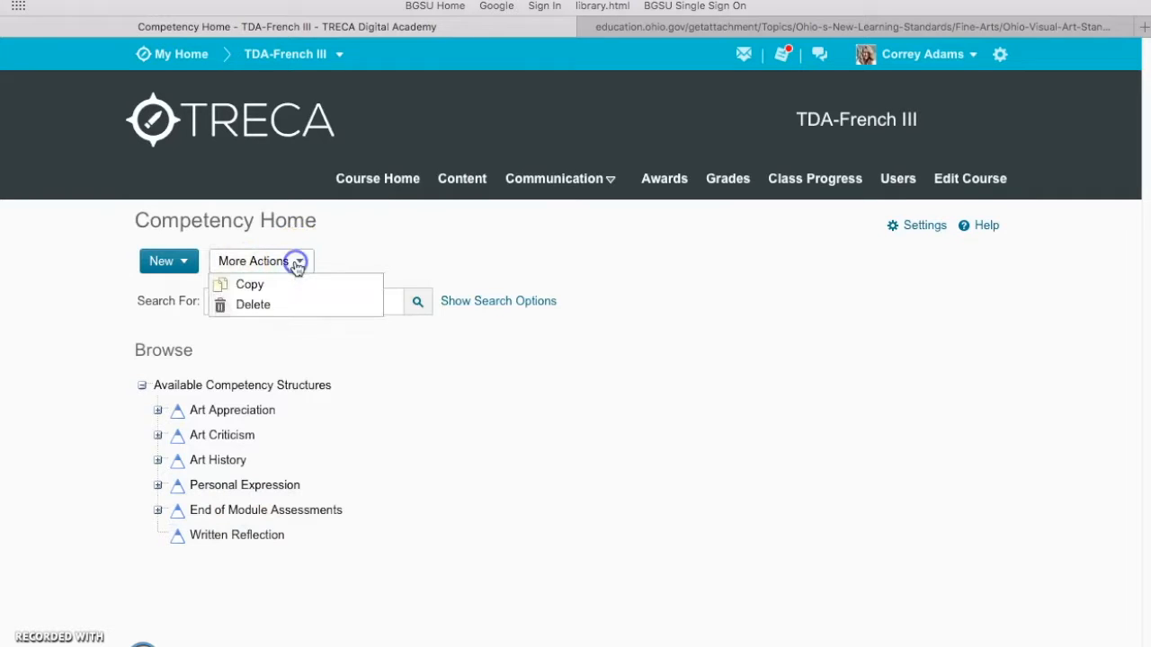
click(256, 305)
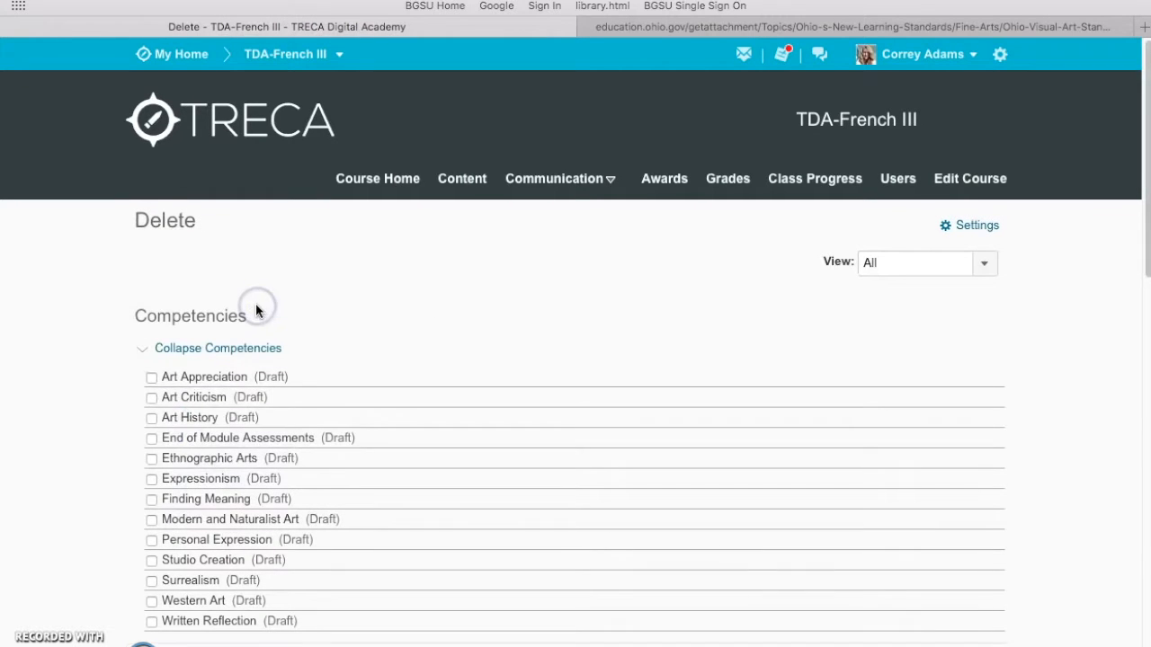
click(152, 621)
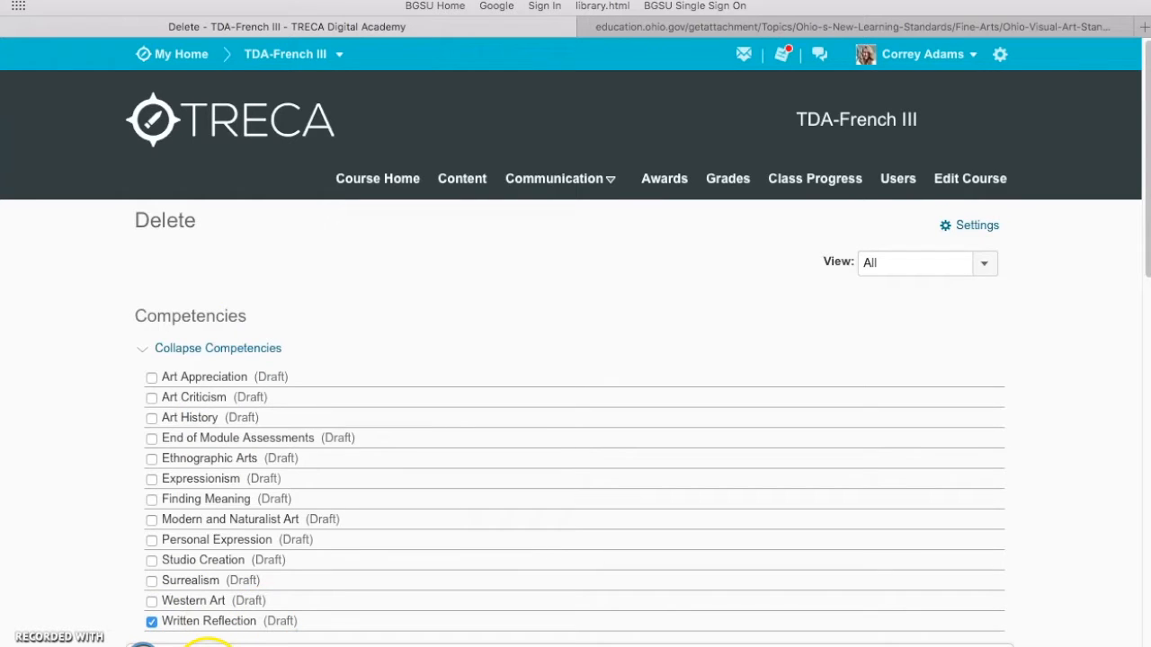
click(191, 646)
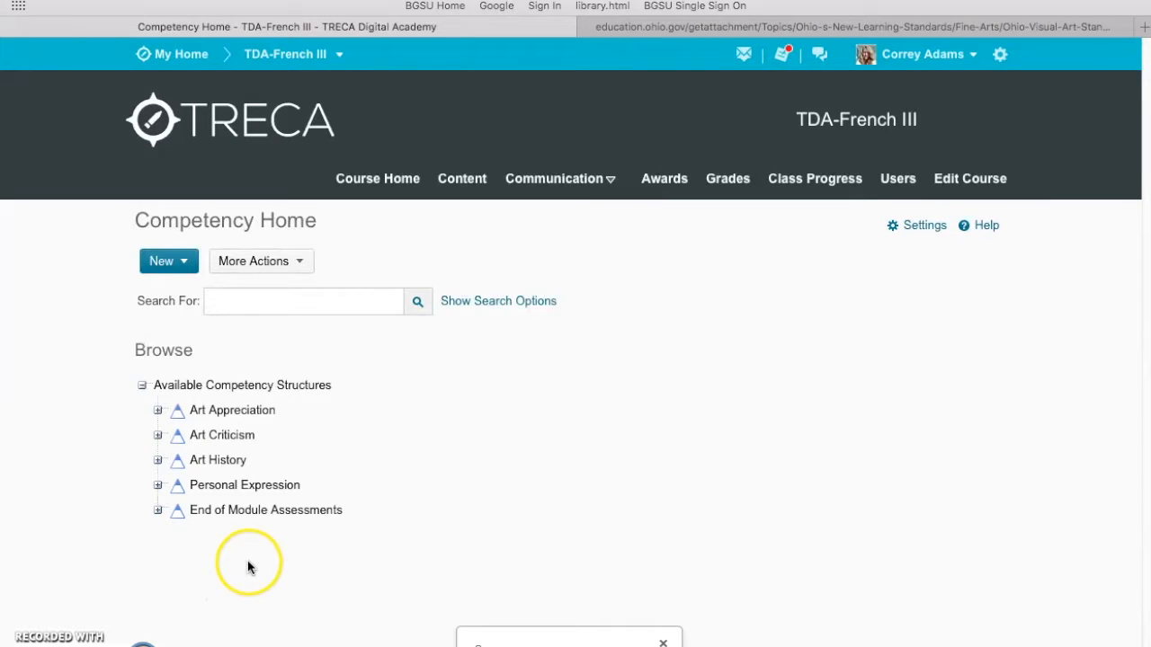
Step: Create a new competency named Written Reflection with the description "student writes a response reflection to their studio assignment making connections to the lesson when necessary."
click(171, 264)
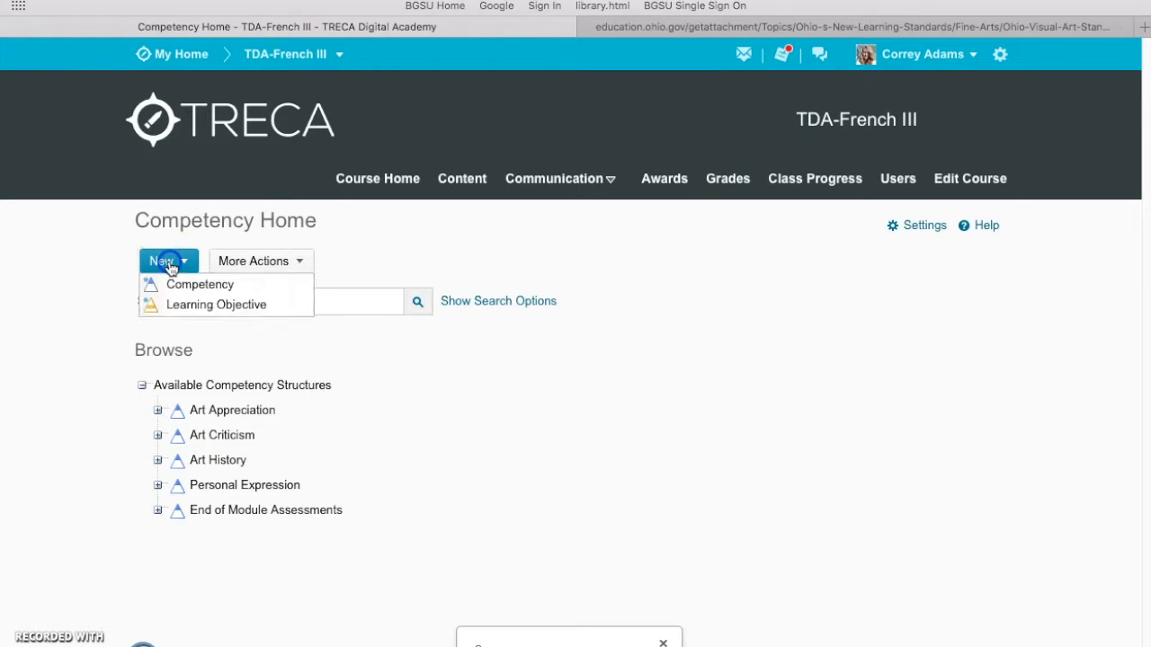
click(178, 286)
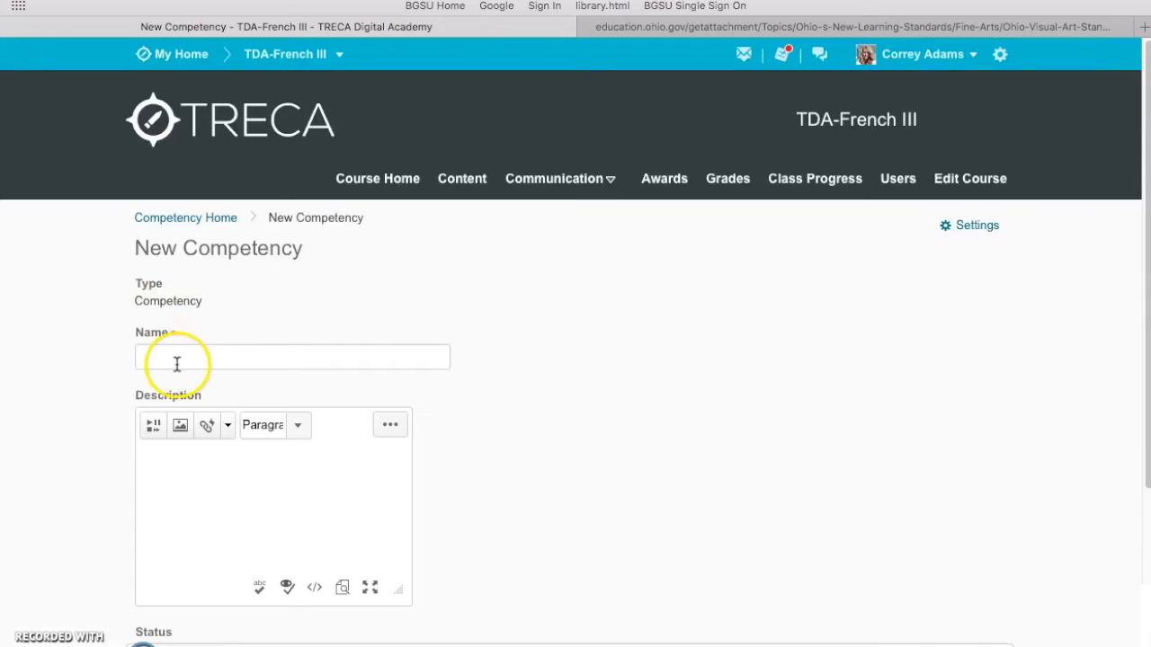
click(176, 357)
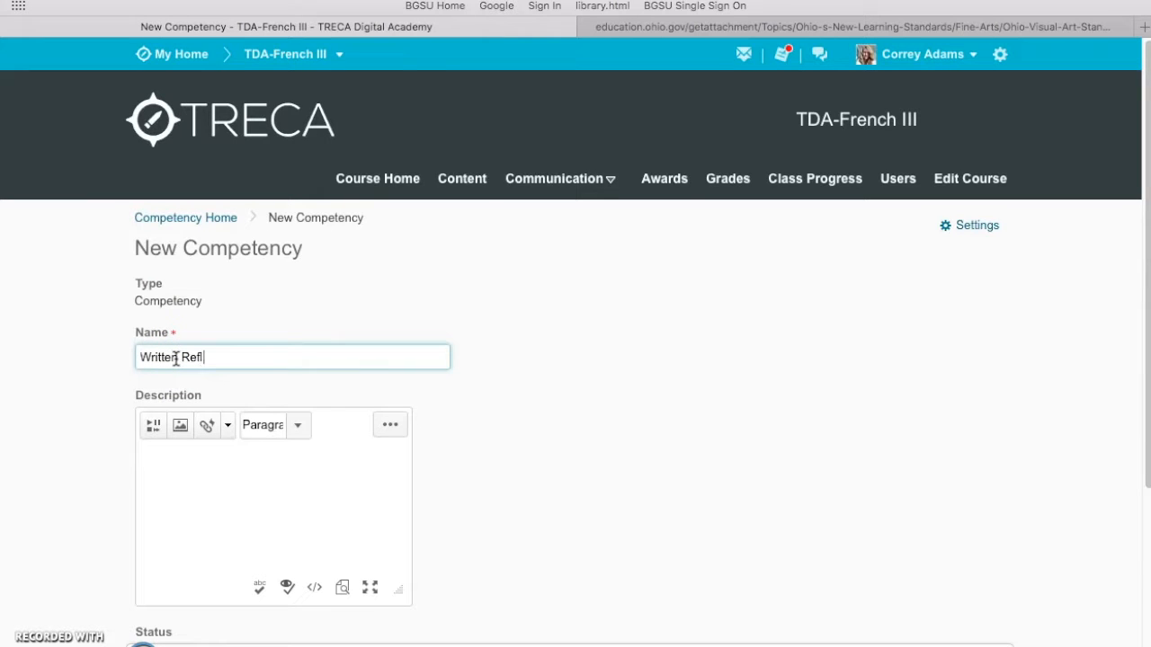
click(190, 471)
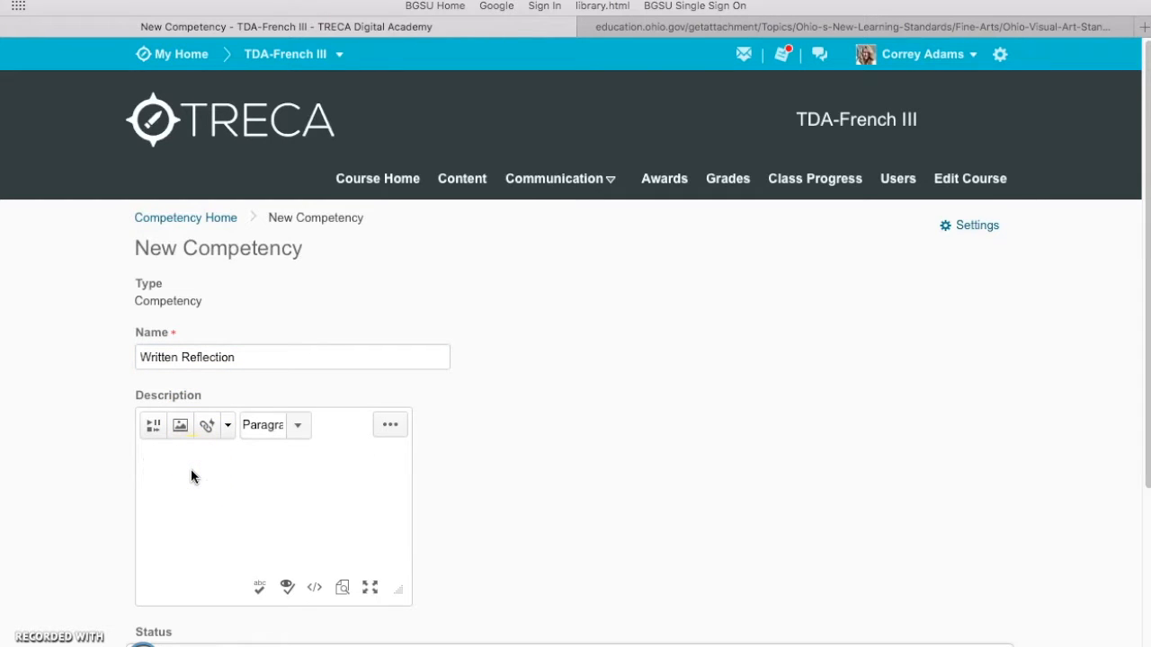
text(student writes a response reflection to their studio assignment making connections to the lesson when necessary.)
click(80, 563)
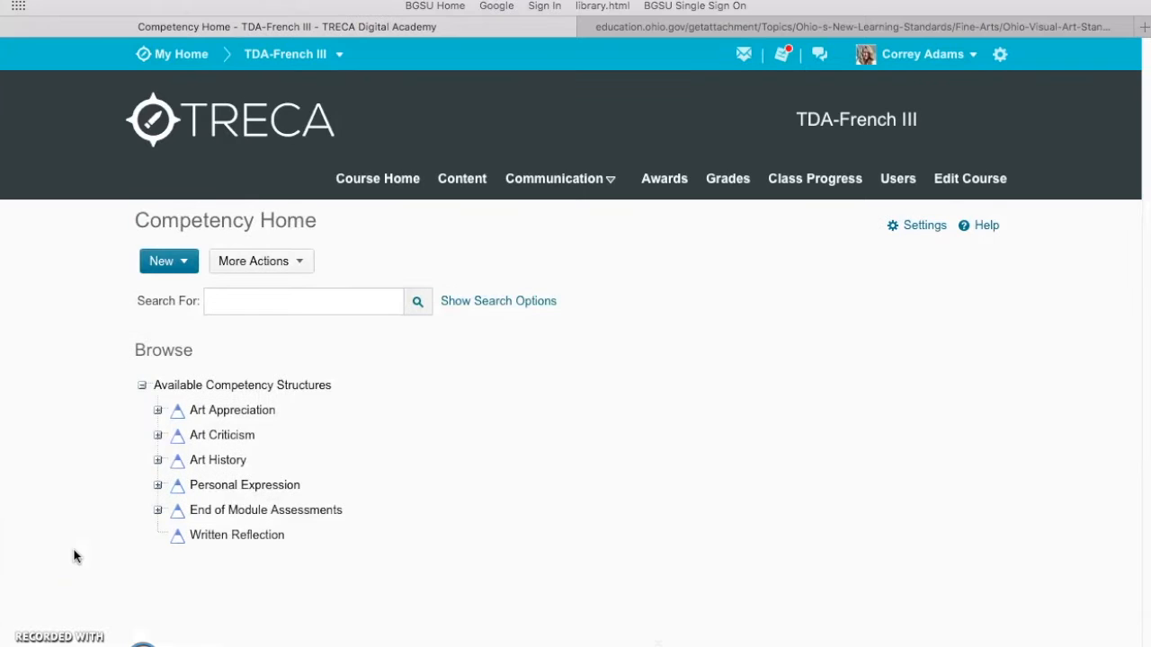
Step: Expand Personal Expression in the competency tree and open its competency structure for editing
click(159, 486)
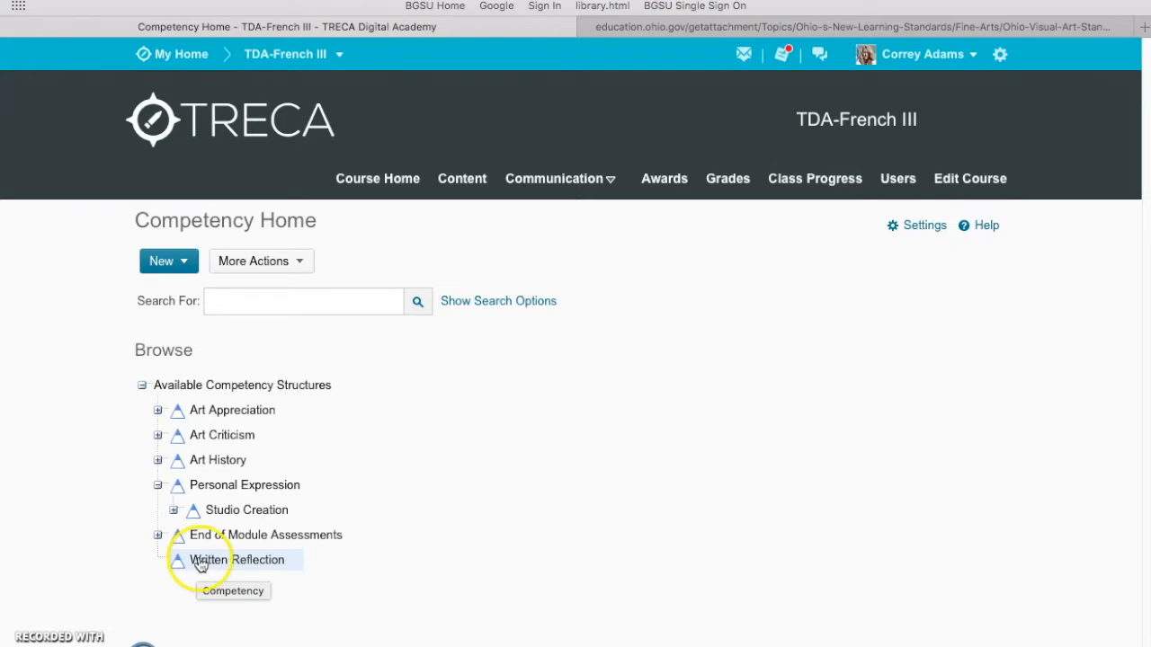
click(205, 494)
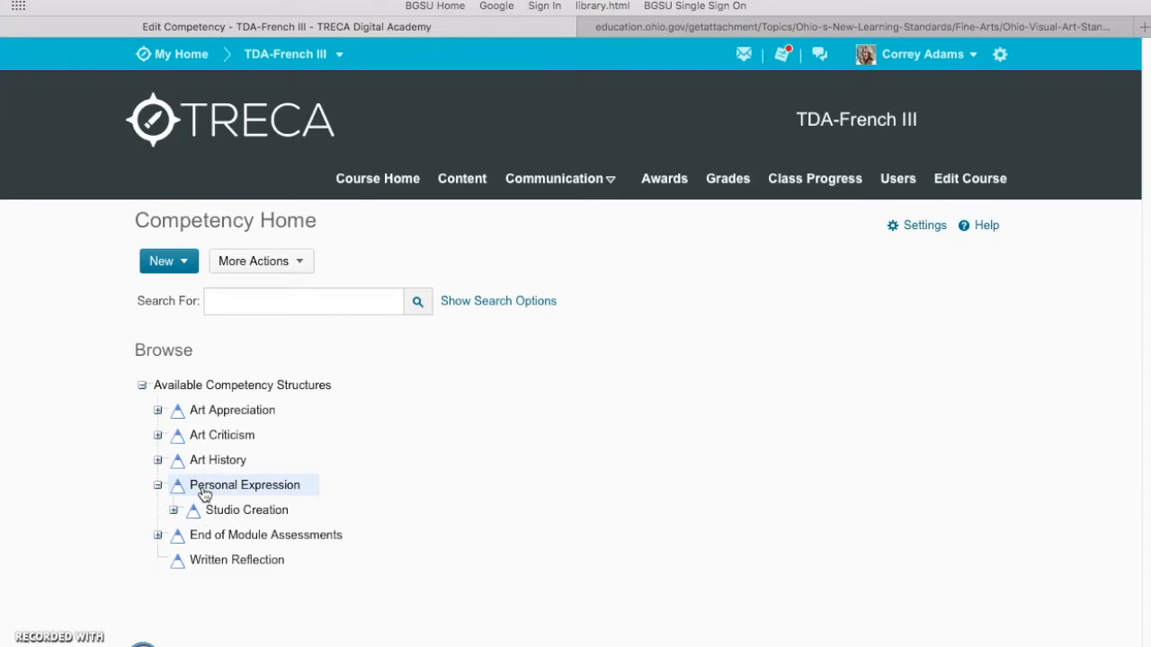
click(183, 284)
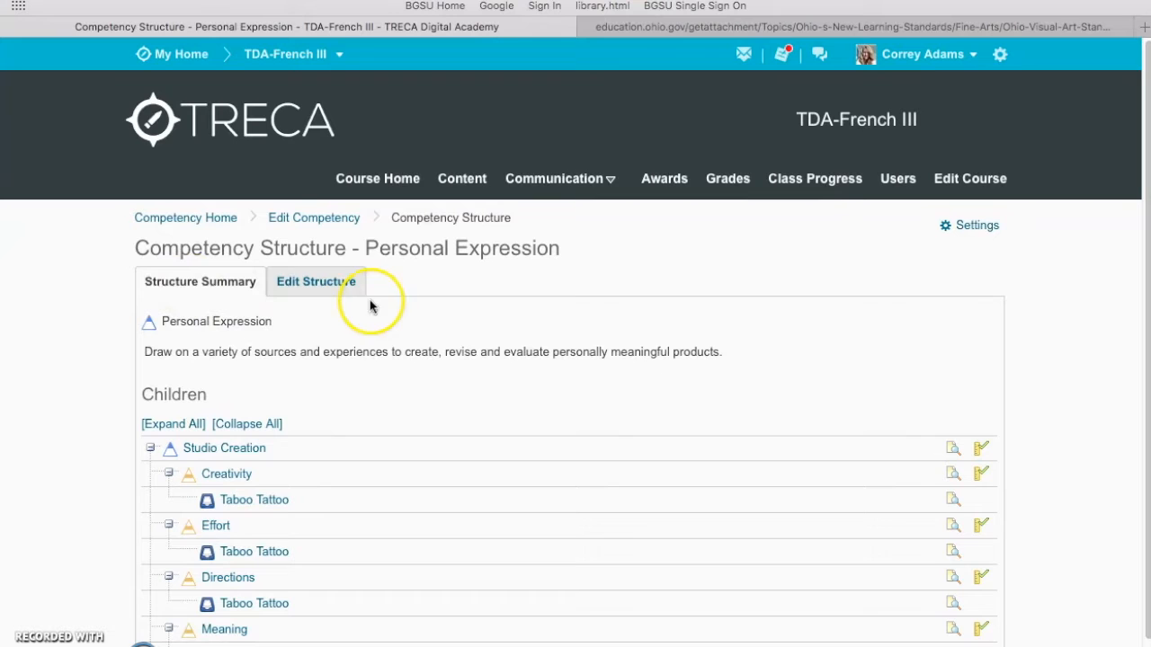
click(333, 284)
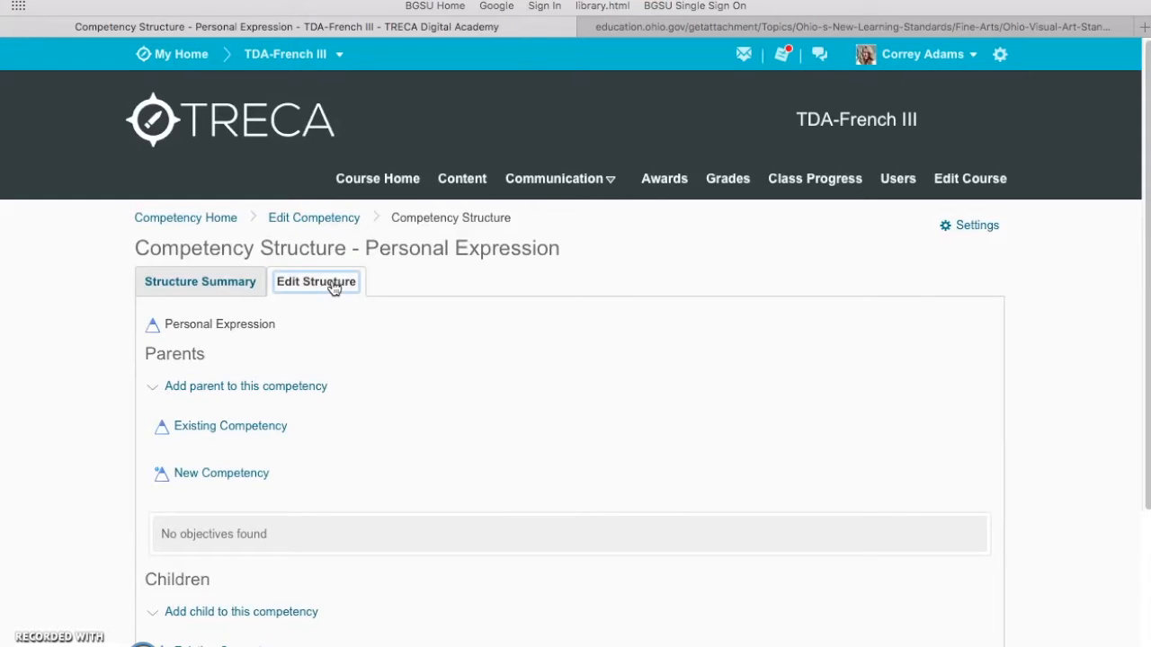
scroll(321, 427, down, 3)
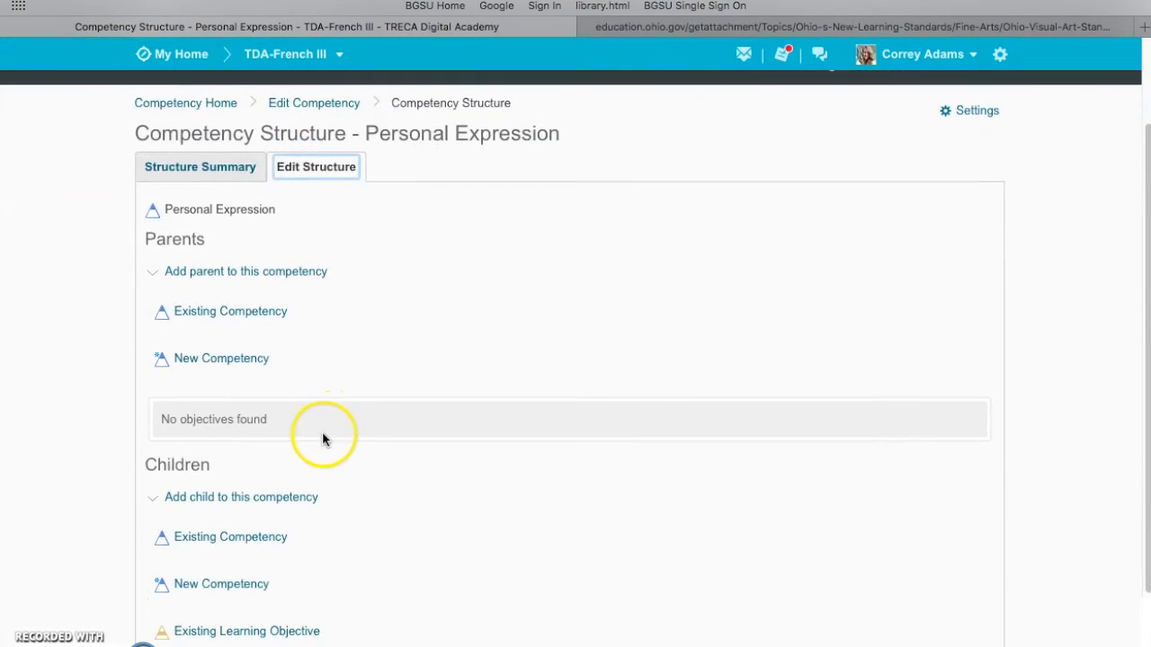
scroll(320, 438, down, 1)
click(222, 537)
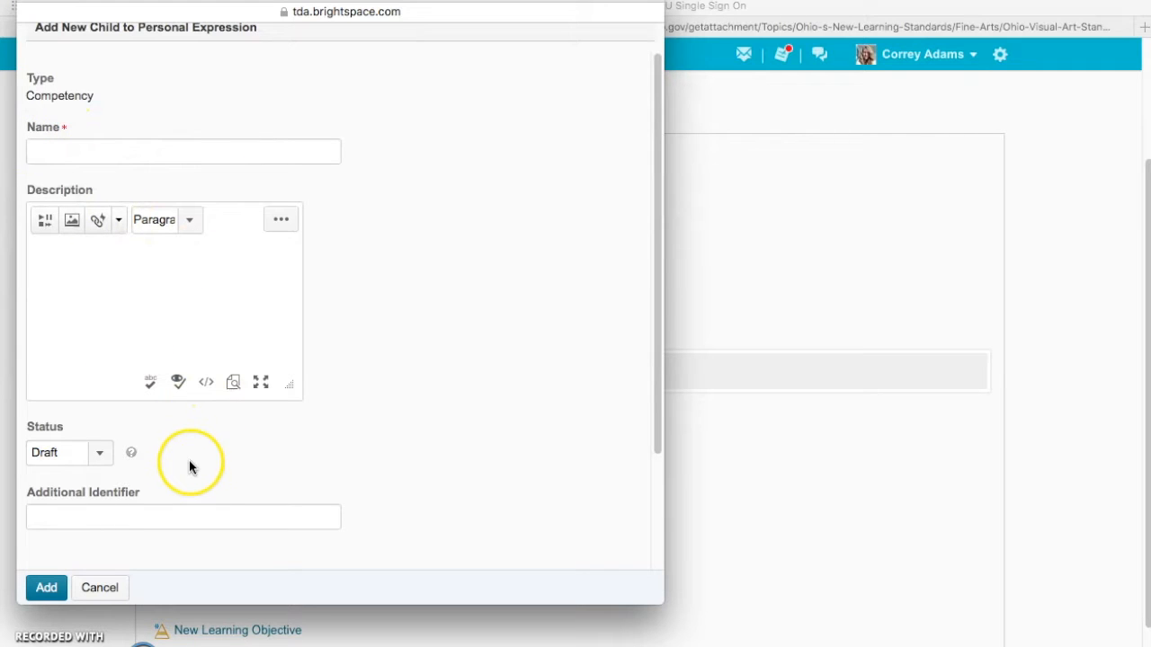
click(34, 3)
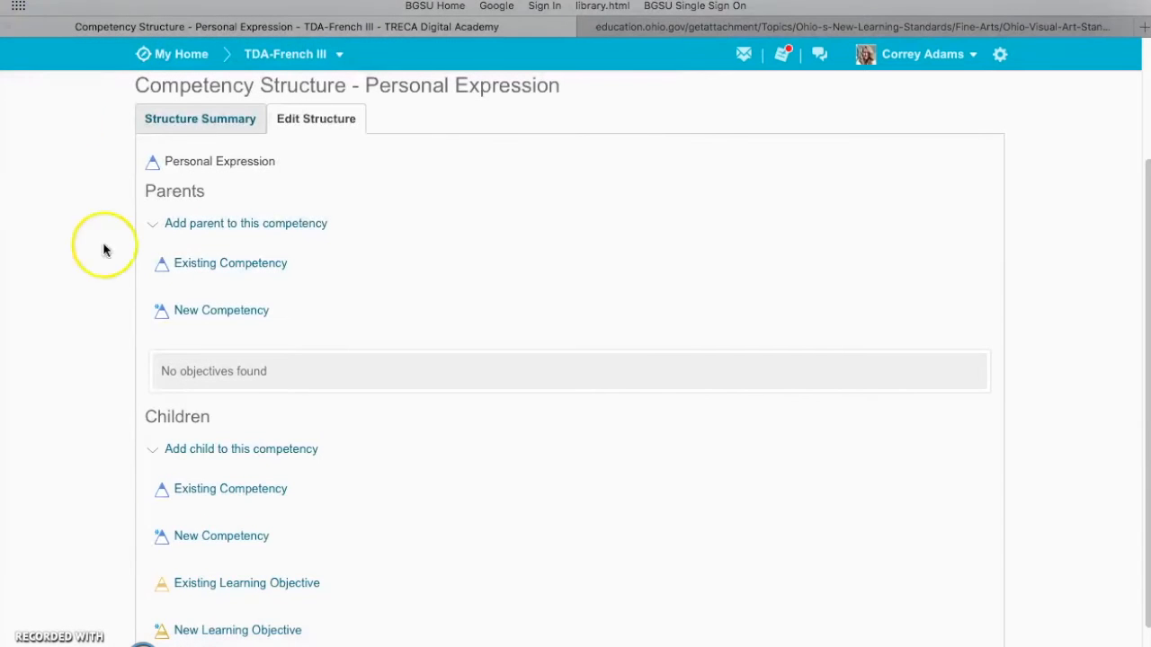
Step: Add the existing Written Reflection competency as a child of Personal Expression
click(216, 491)
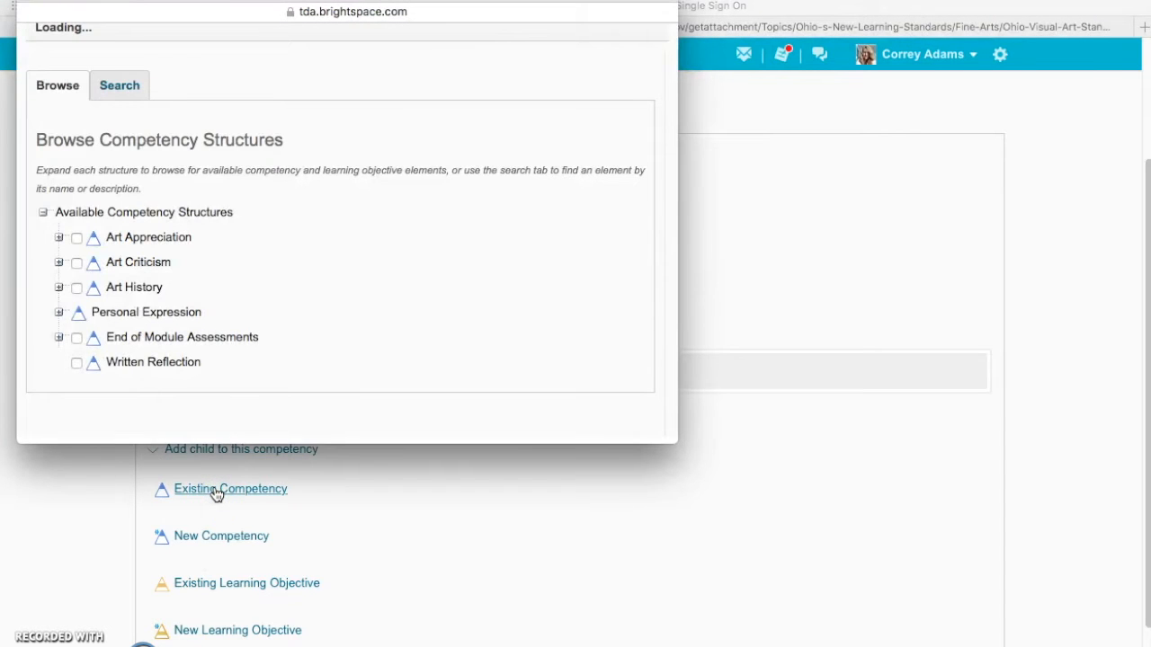
click(77, 366)
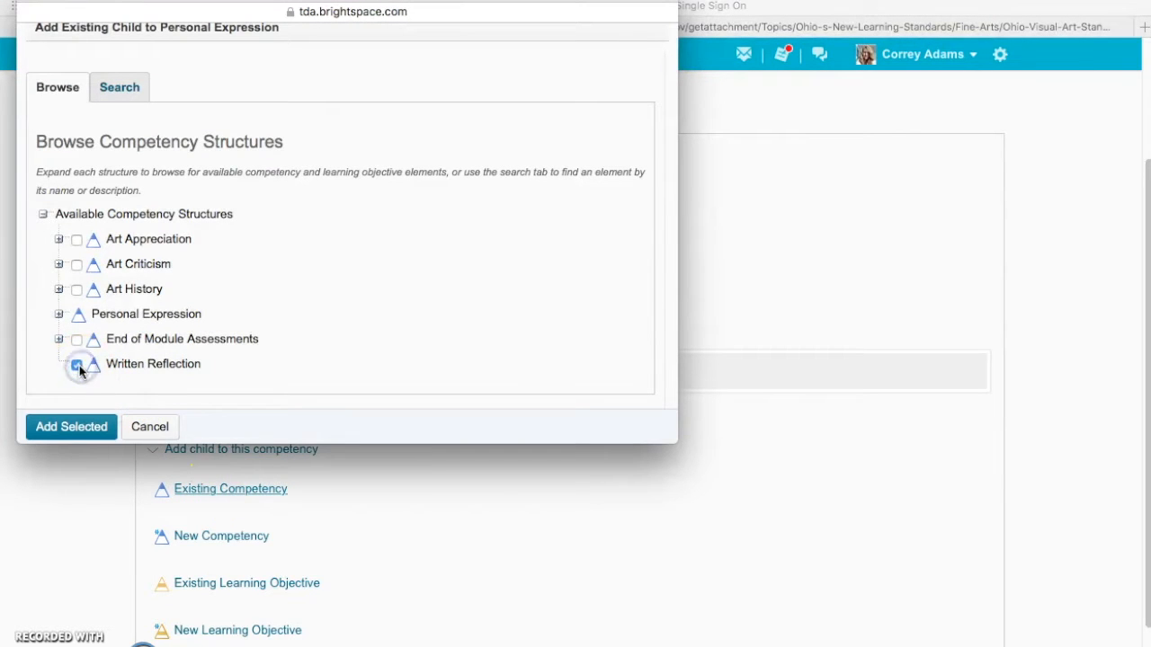
click(81, 432)
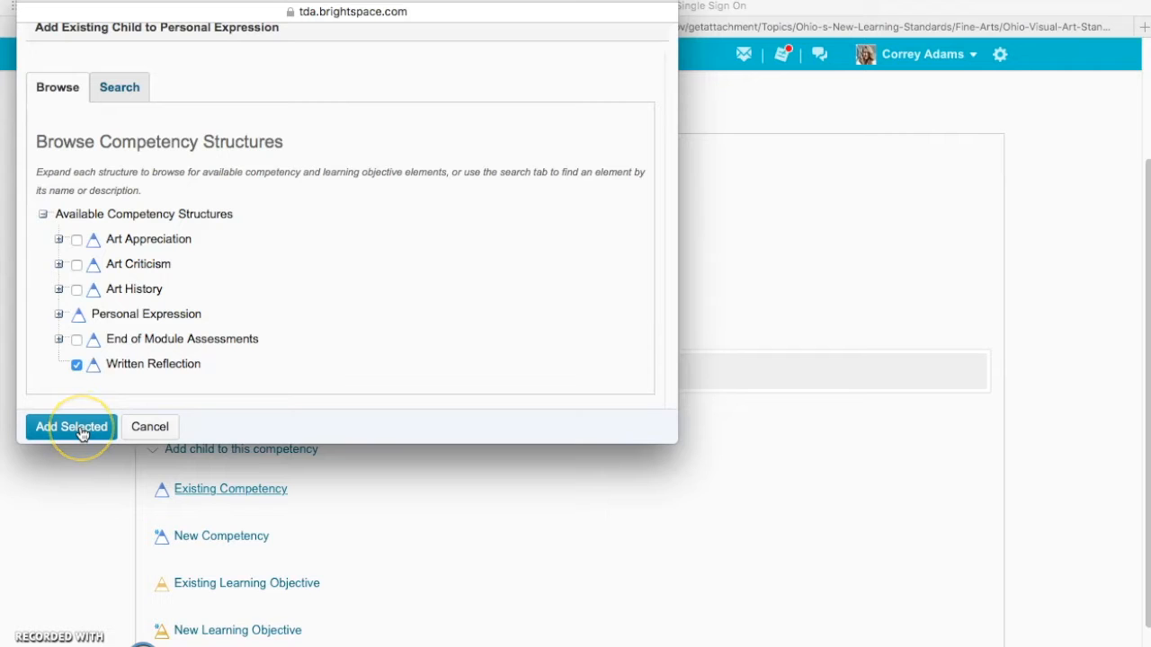
click(80, 432)
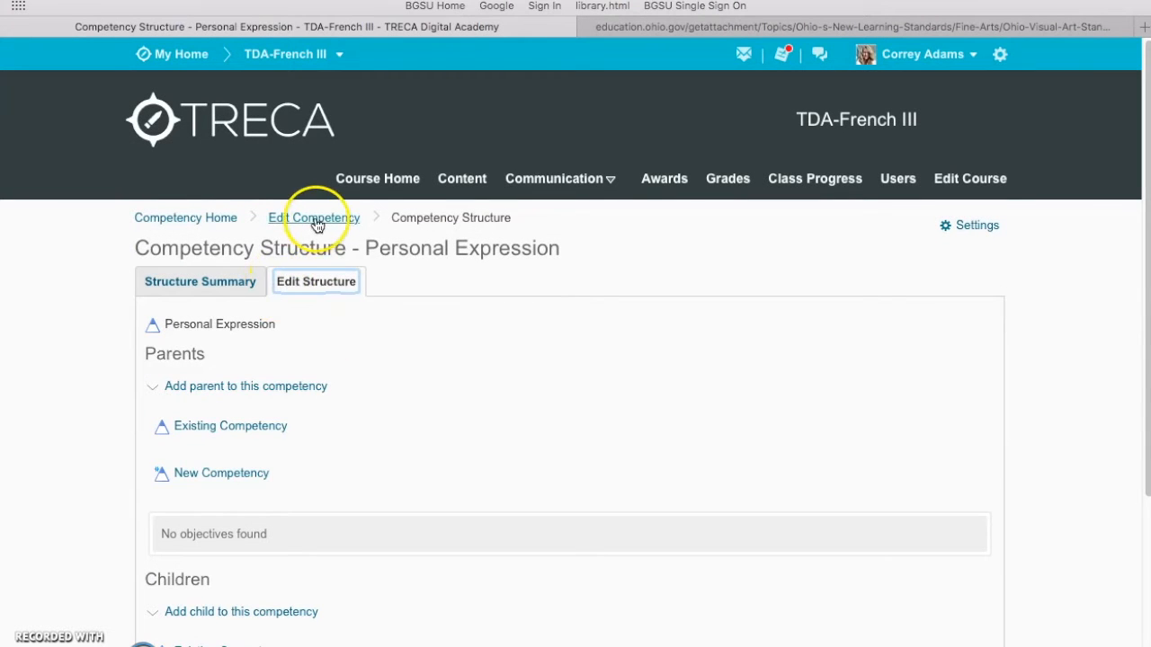
Step: Check the list of children in the Personal Expression structure and return to Competency Home
scroll(324, 516, down, 3)
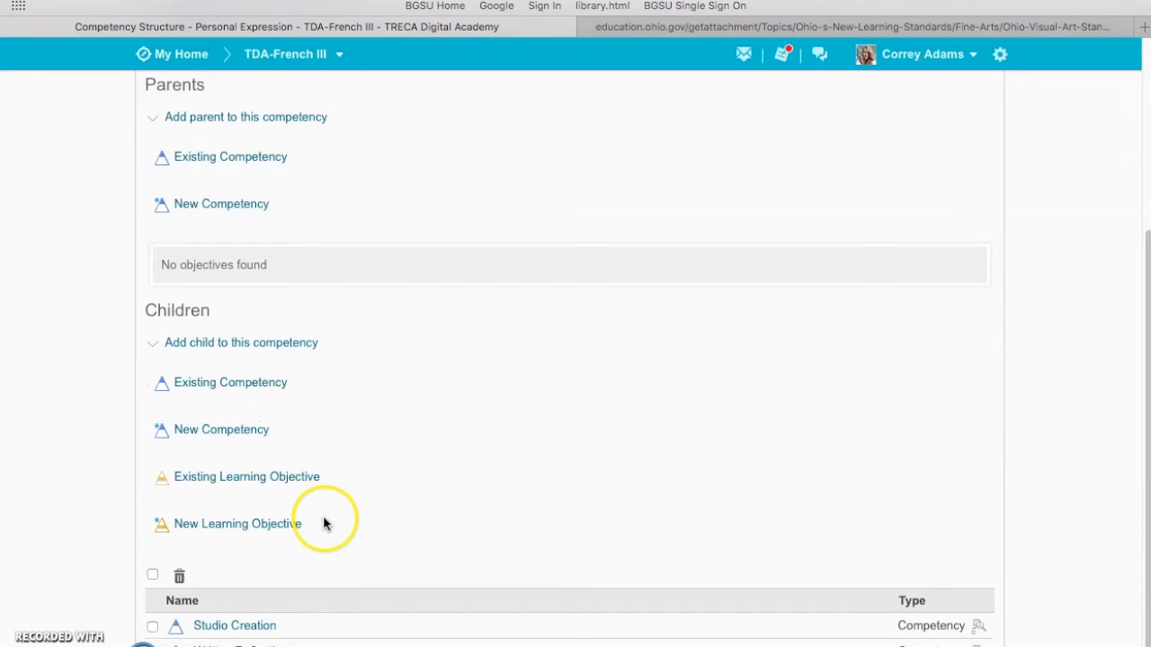
click(219, 629)
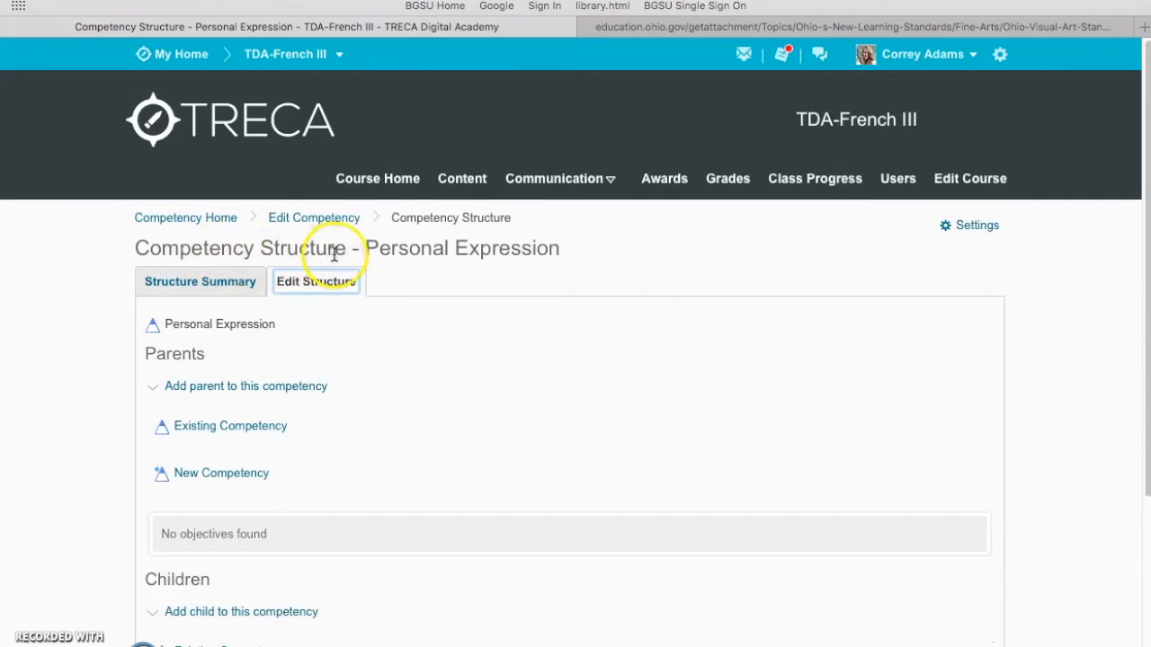
click(199, 219)
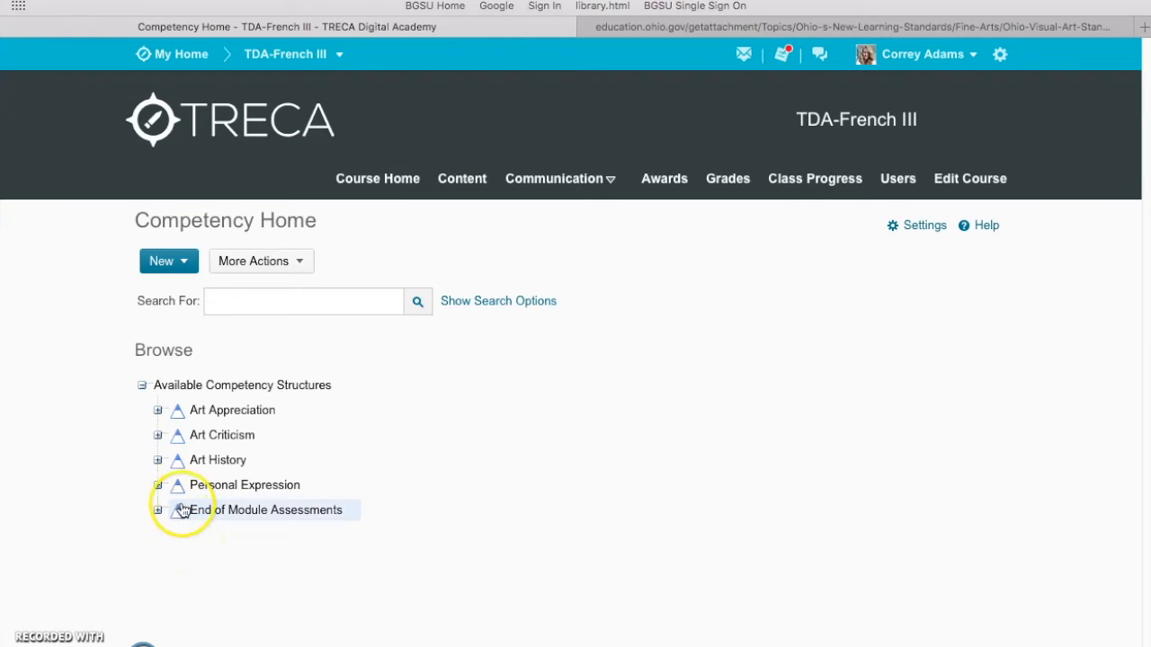
Step: Expand Personal Expression and Studio Creation to examine their nested competencies and learning objectives, and collapse Studio Creation again
click(158, 487)
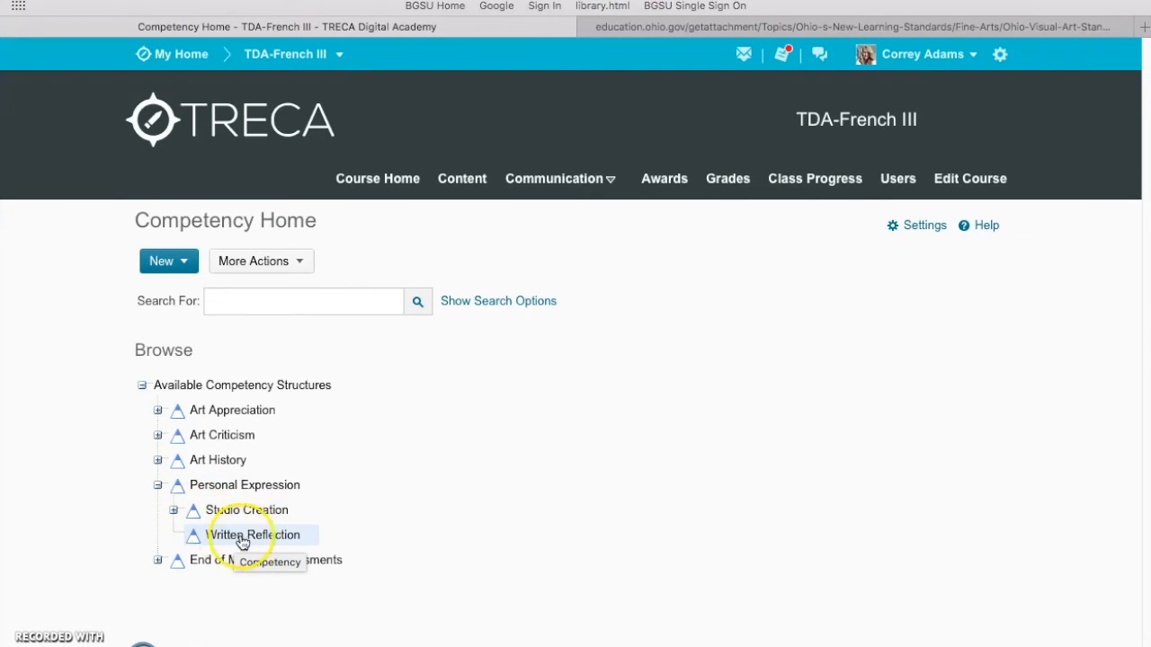
click(175, 512)
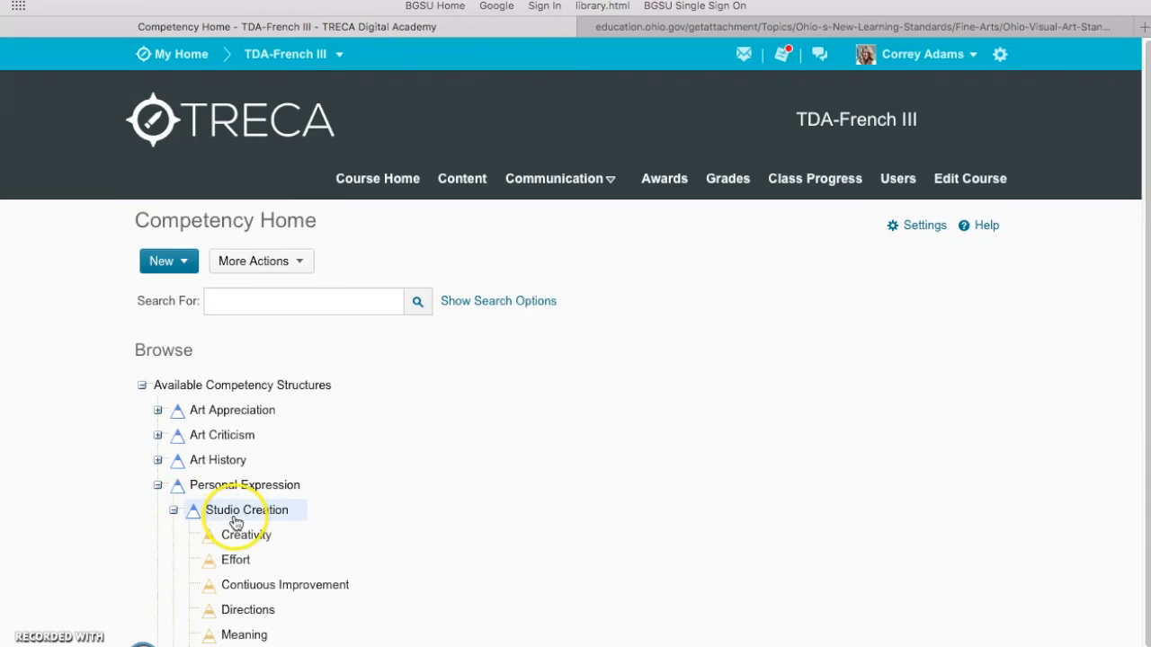
scroll(241, 540, down, 1)
scroll(238, 542, down, 1)
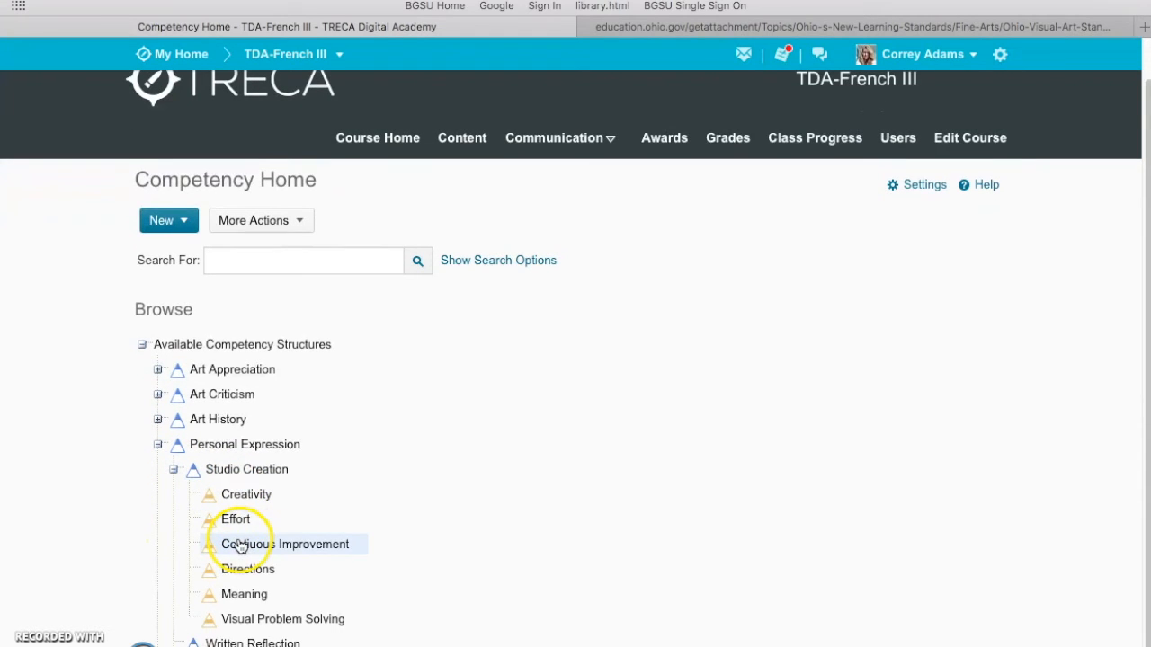
click(173, 472)
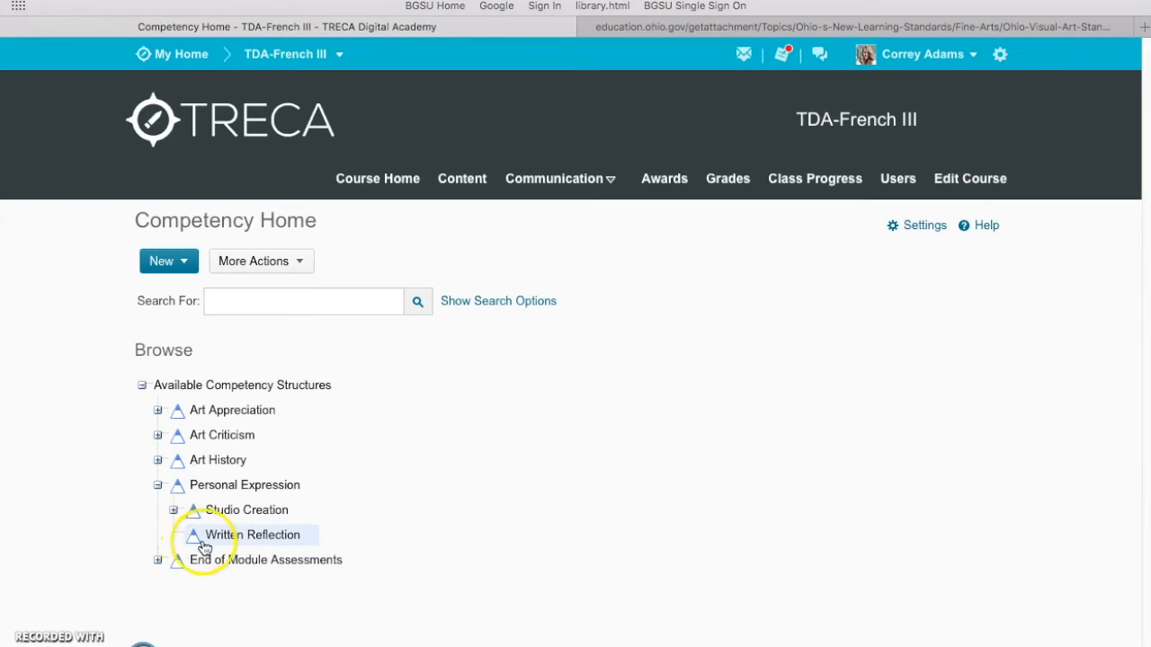